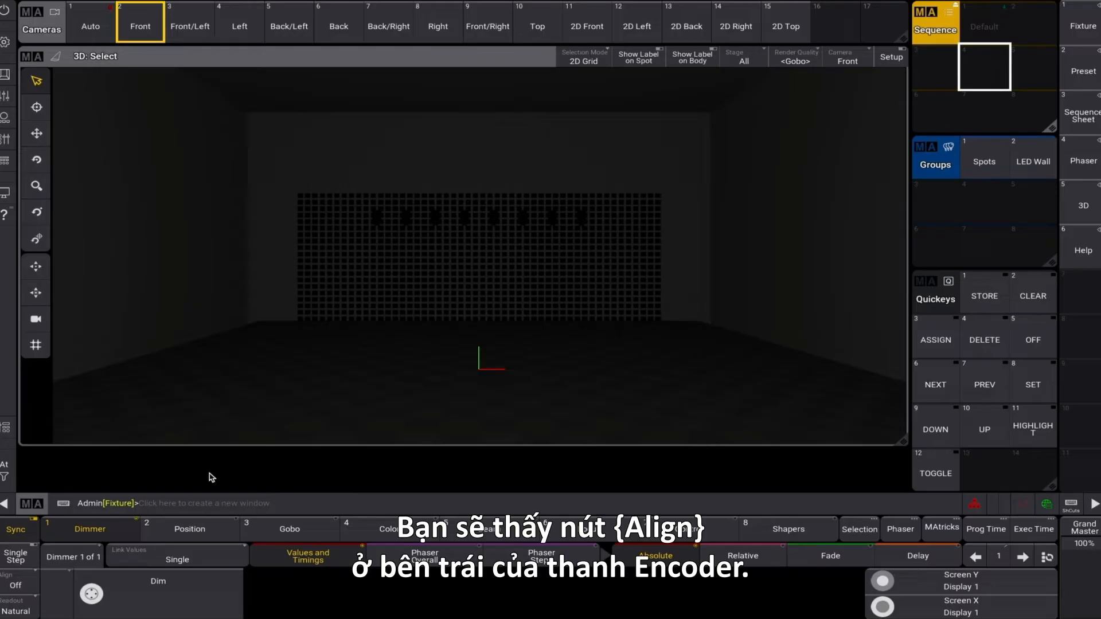
# Leave the Align mode at Off and add an Align Bar window in the empty area below the 3D view.
pyautogui.click(26, 587)
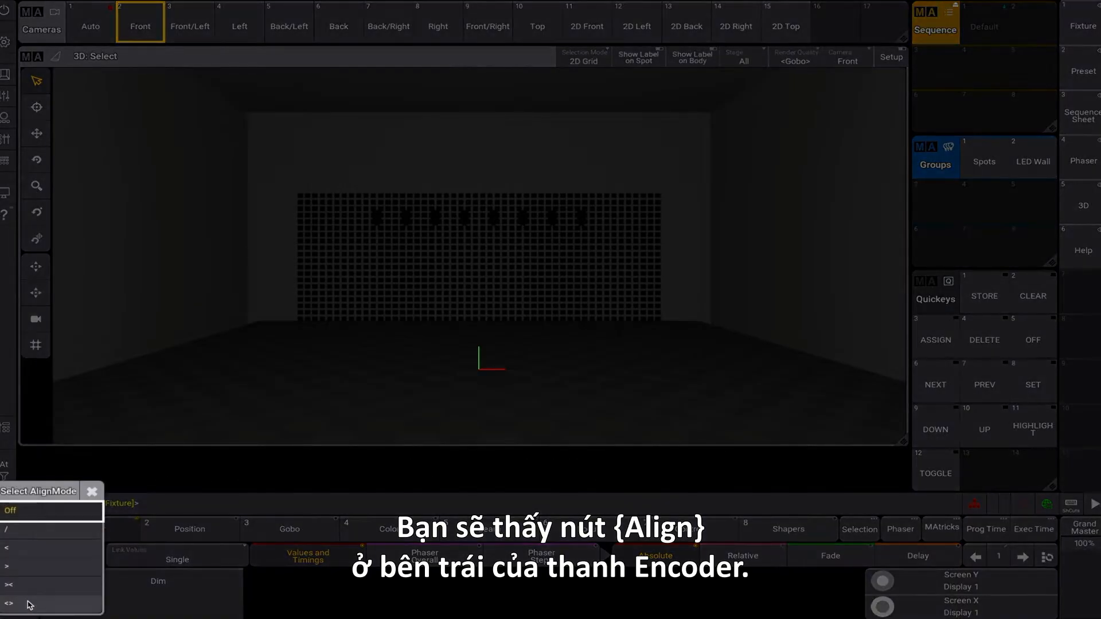
pyautogui.click(55, 517)
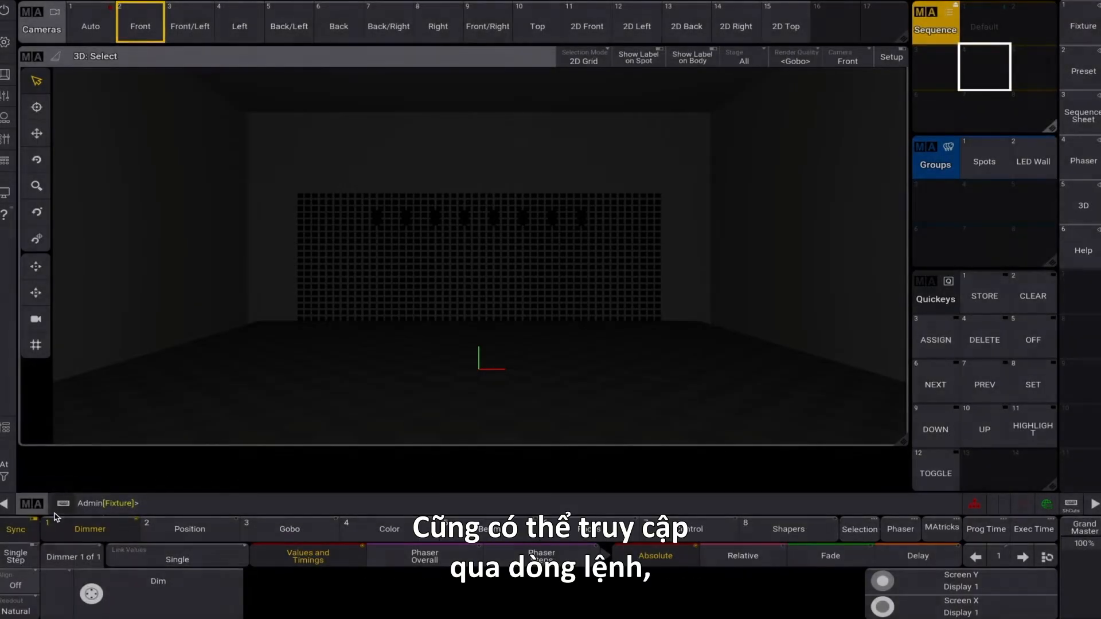
pyautogui.click(44, 465)
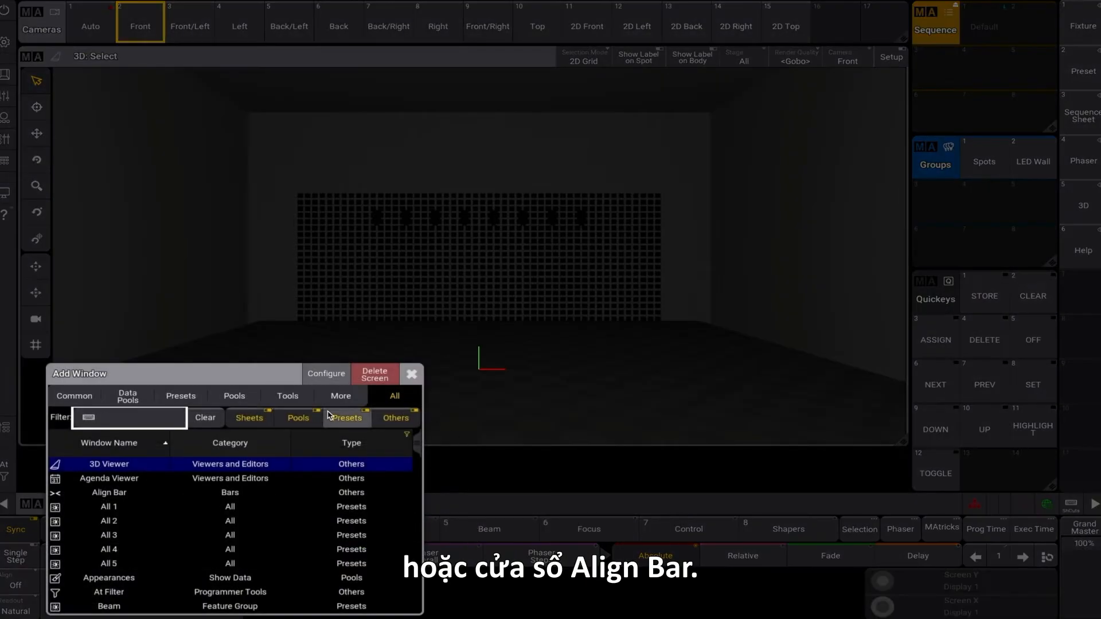
pyautogui.write('alig')
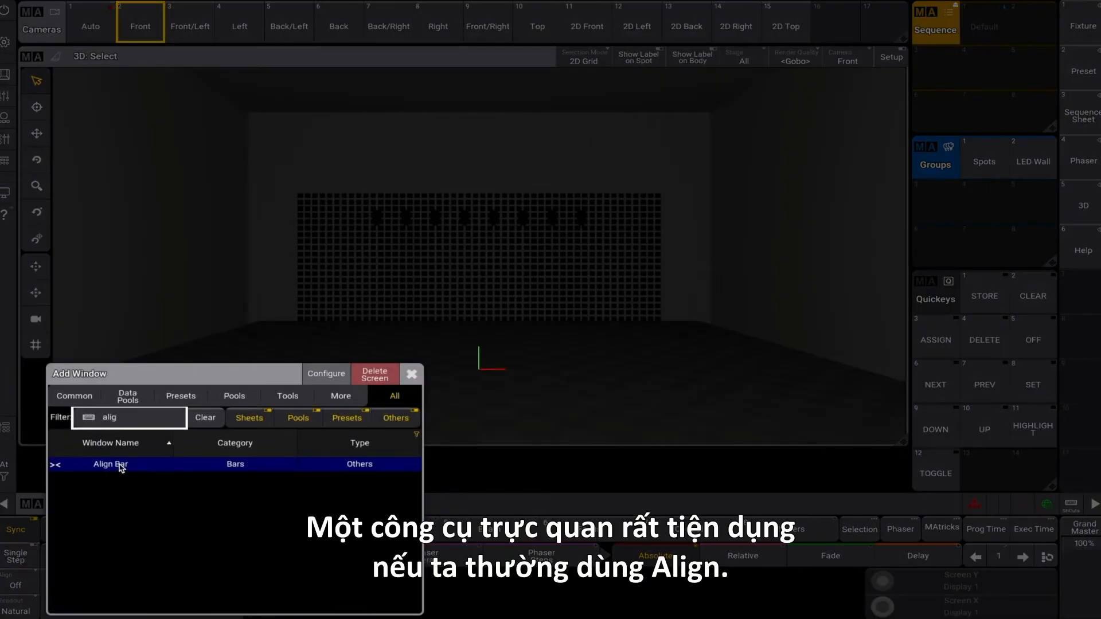
pyautogui.click(121, 466)
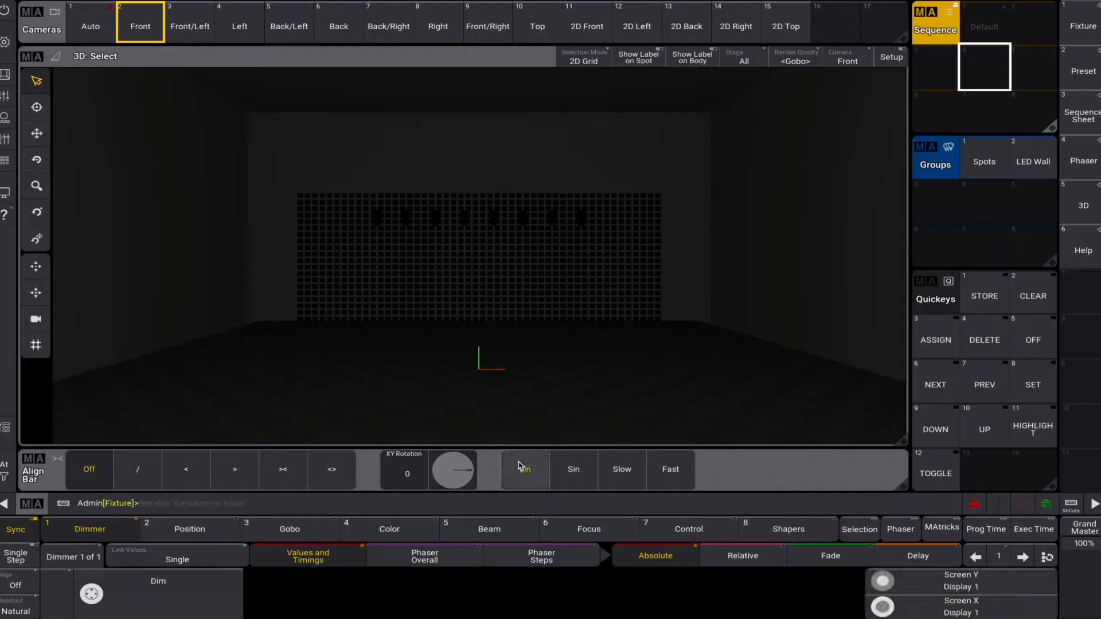
# Raise the Spots group's dimmer to 42 with alignment off, and clear the programmer.
pyautogui.click(987, 175)
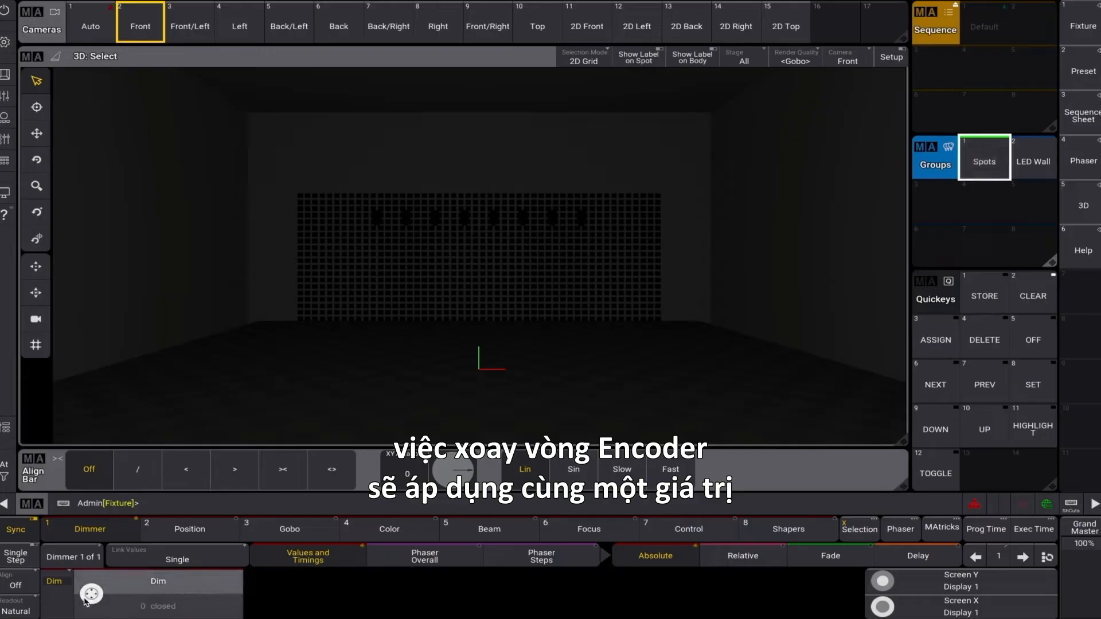
pyautogui.scroll(10, 86, 597)
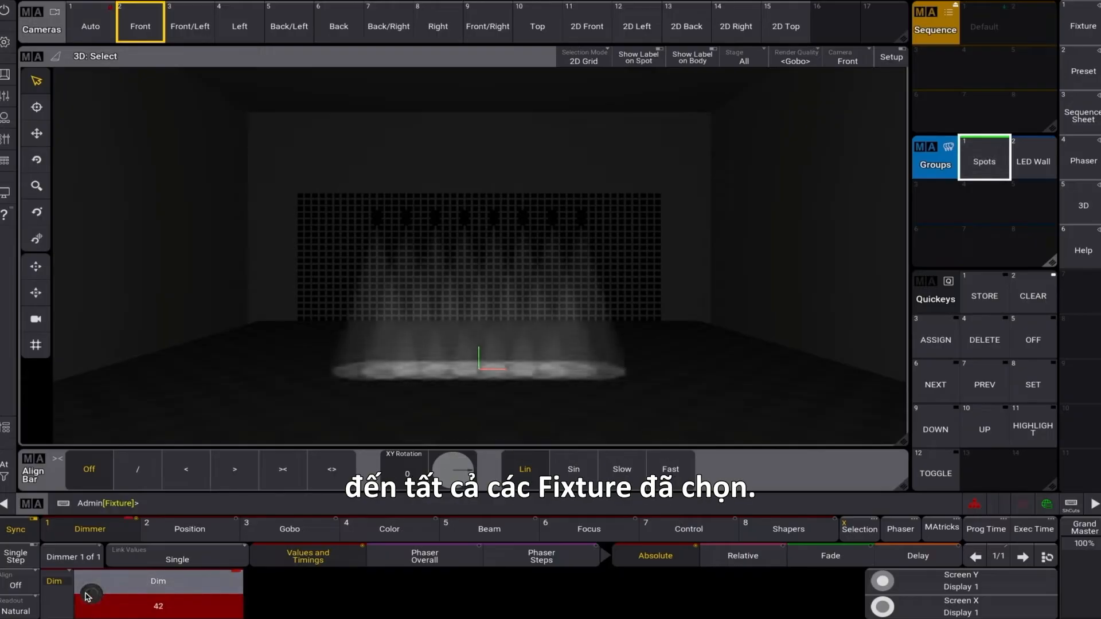
pyautogui.click(1031, 299)
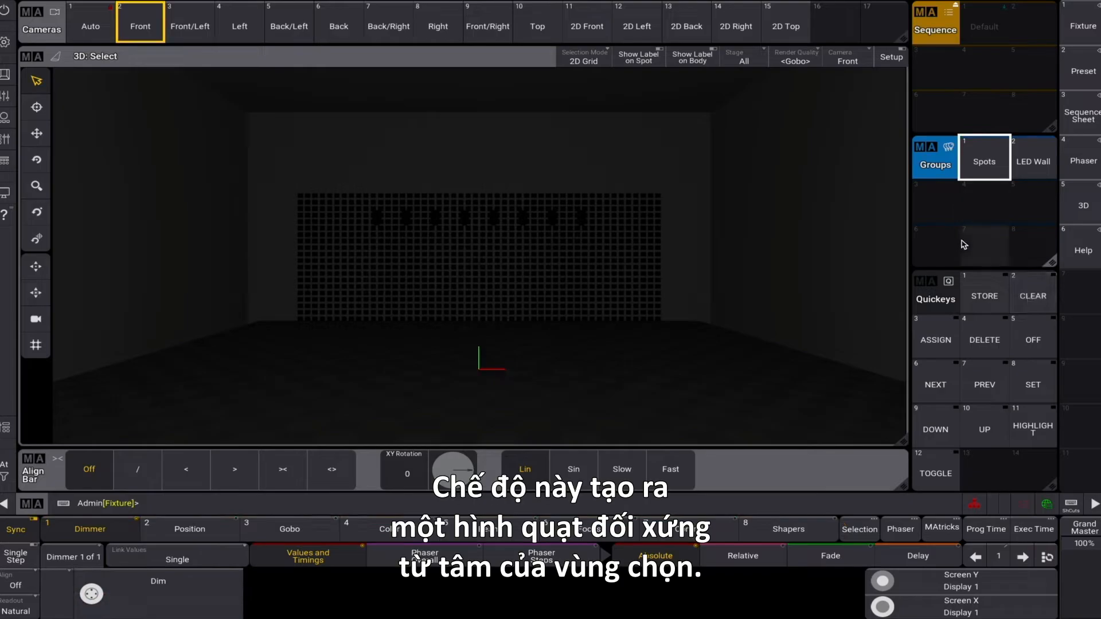
# Select the Spots group, set its dimmer to full and its tilt to -15.75.
pyautogui.click(975, 177)
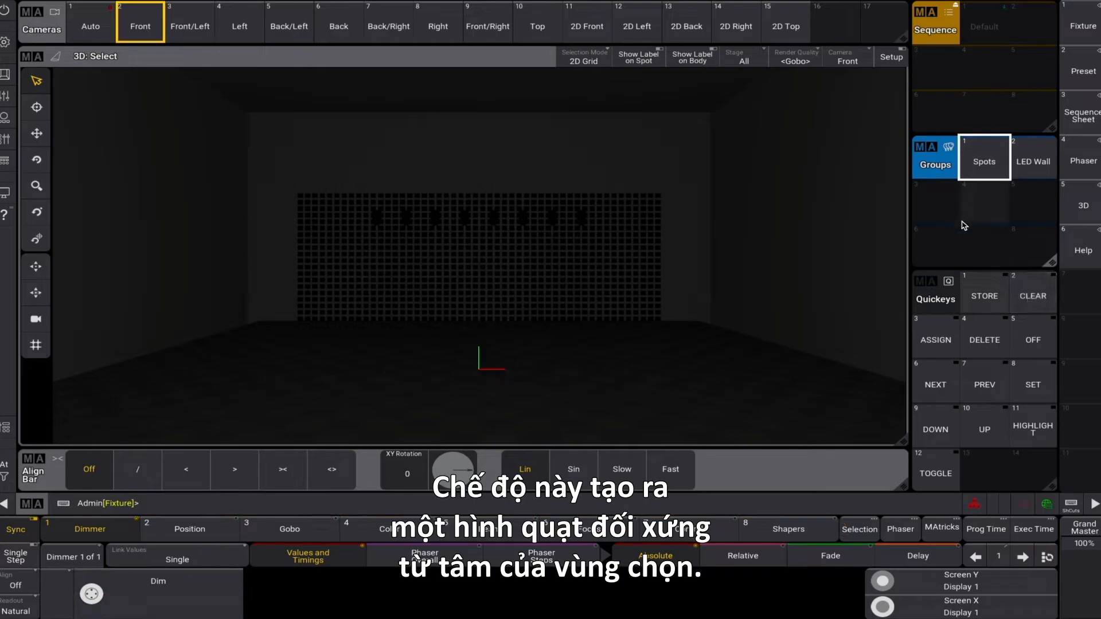
pyautogui.click(984, 173)
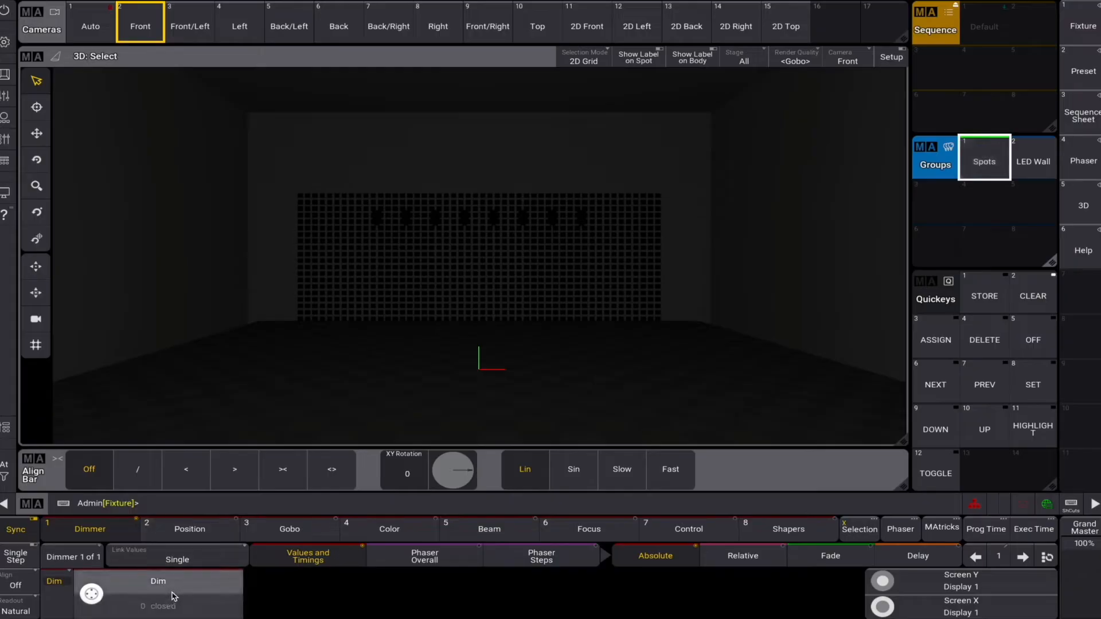
pyautogui.click(8, 479)
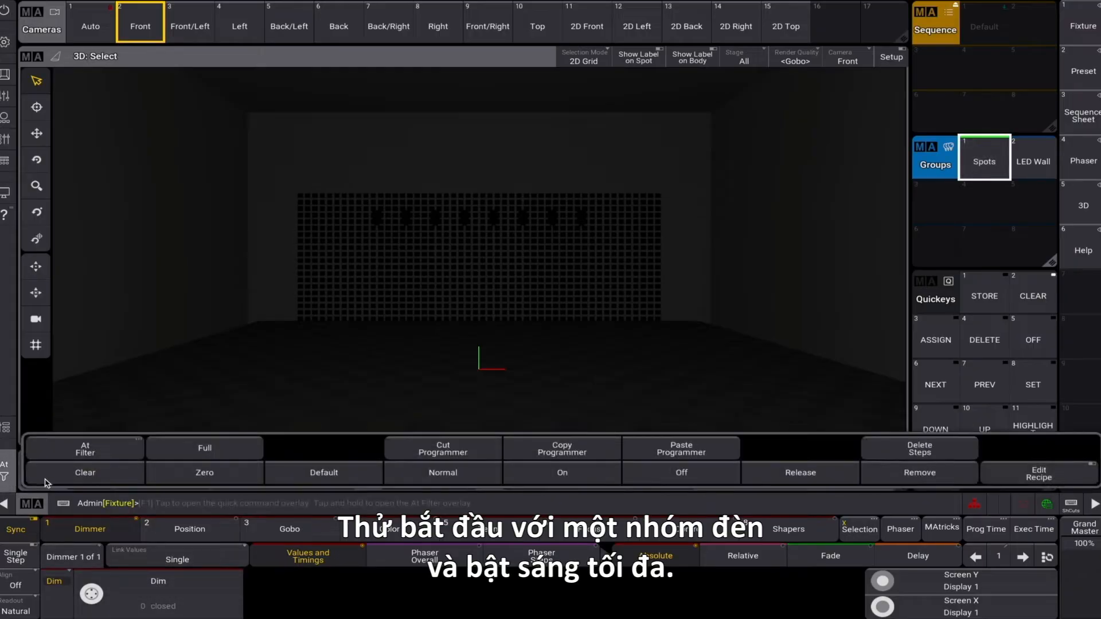
pyautogui.click(205, 458)
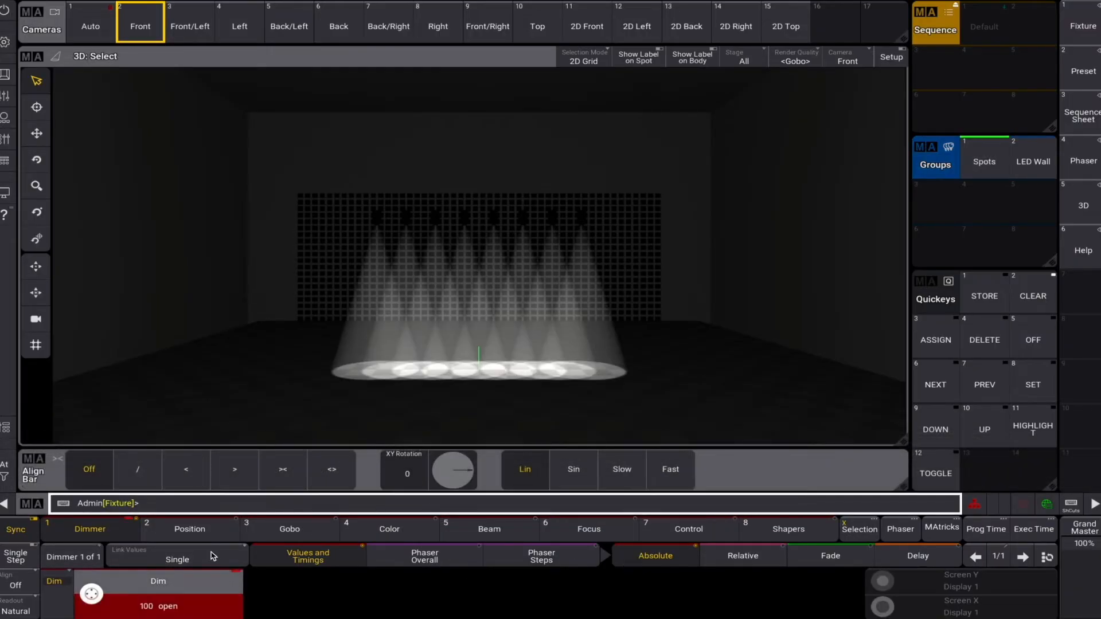
pyautogui.click(207, 536)
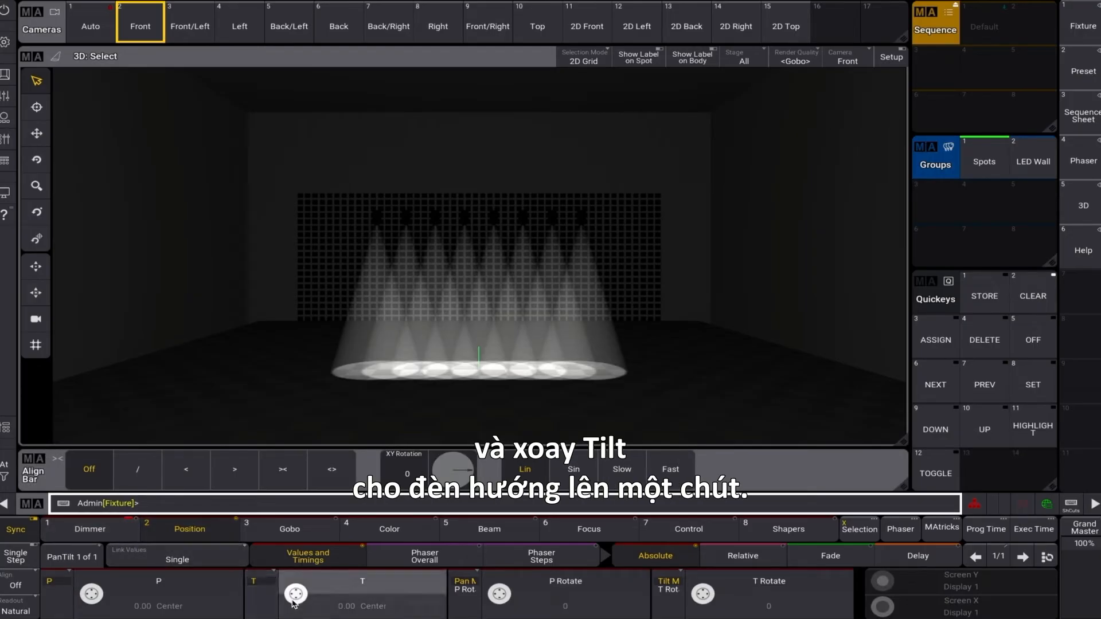
pyautogui.moveTo(296, 594); pyautogui.dragTo(302, 591)
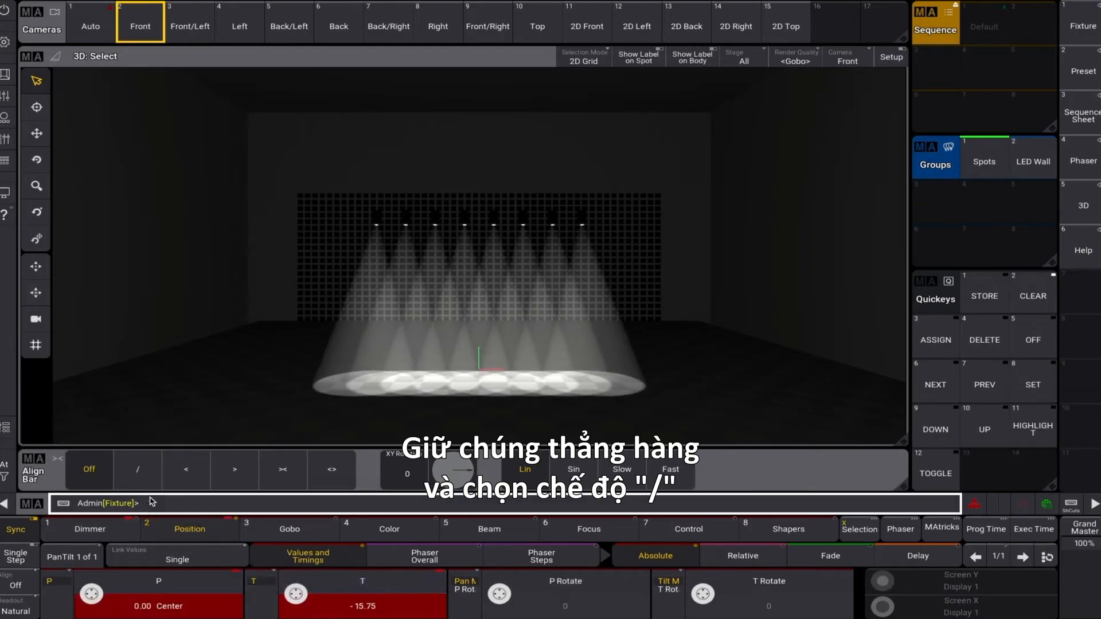
# Fan the spots' pan to 40.50 using the / align mode, and clear the programmer.
pyautogui.click(137, 469)
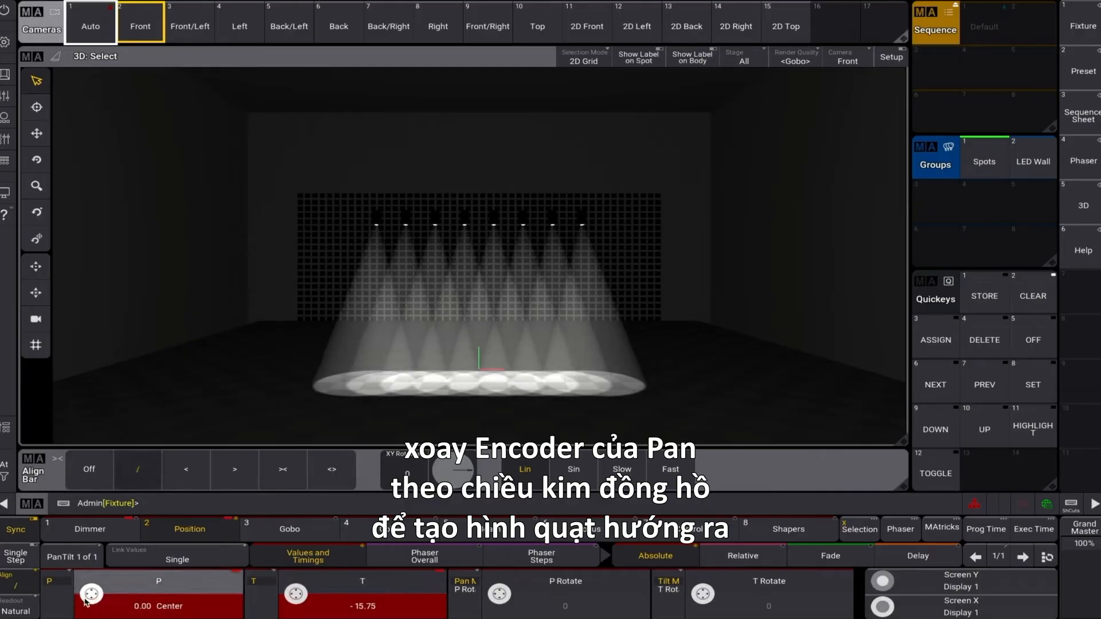
pyautogui.moveTo(86, 599)
pyautogui.mouseDown()
pyautogui.moveTo(117, 604)
pyautogui.moveTo(114, 578)
pyautogui.moveTo(62, 598)
pyautogui.moveTo(74, 612)
pyautogui.mouseUp()
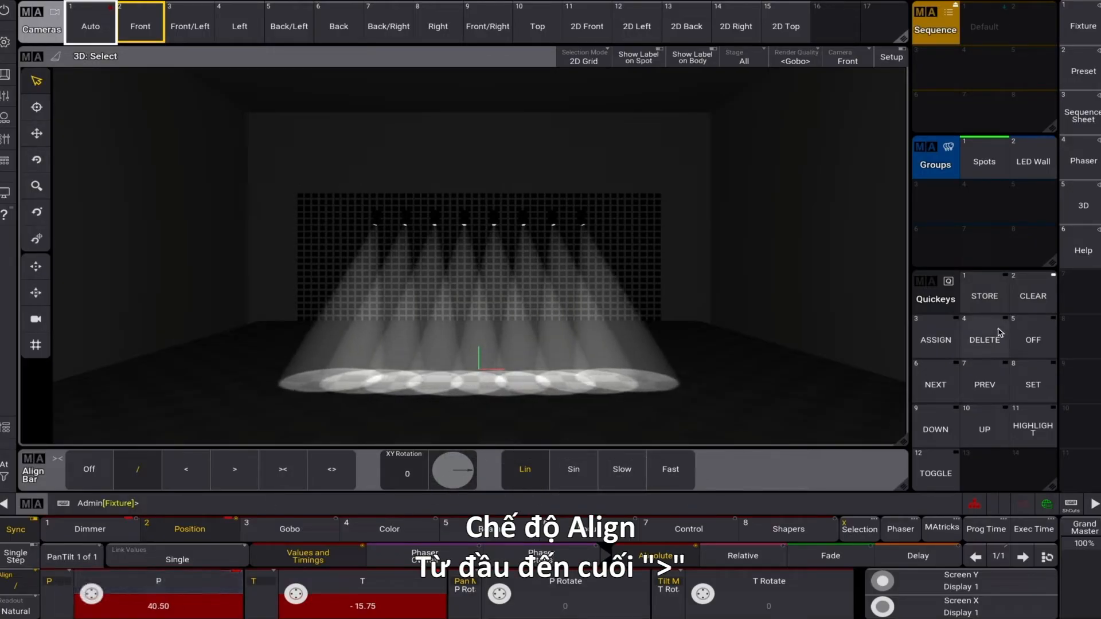
pyautogui.click(1036, 296)
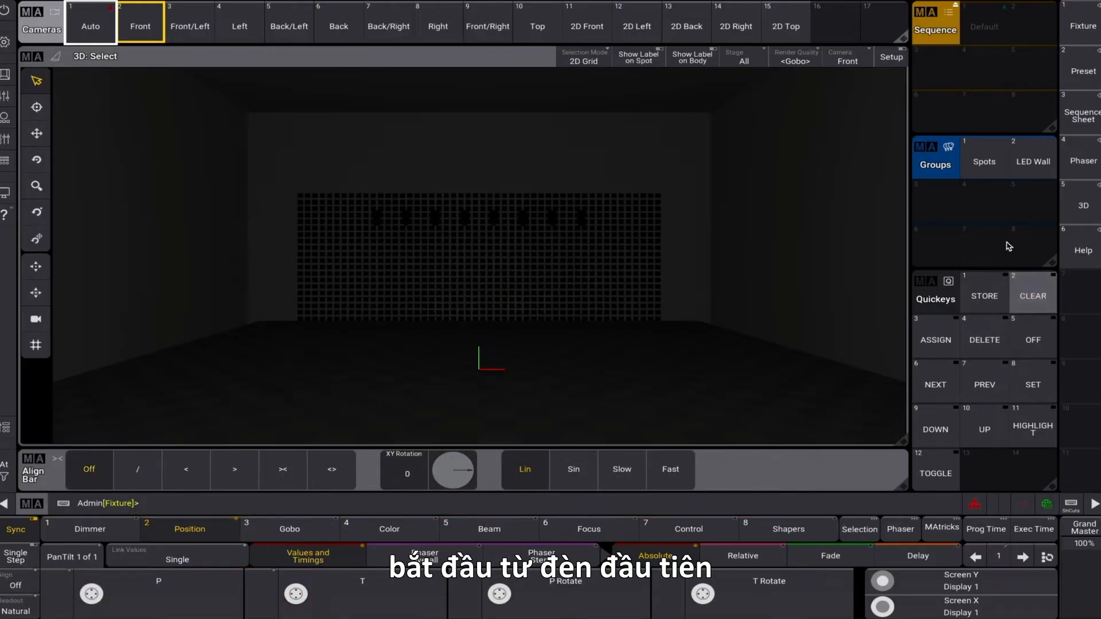
# Spread the Spots group's dimmer up to 76 using the < align mode, and clear the programmer.
pyautogui.click(985, 165)
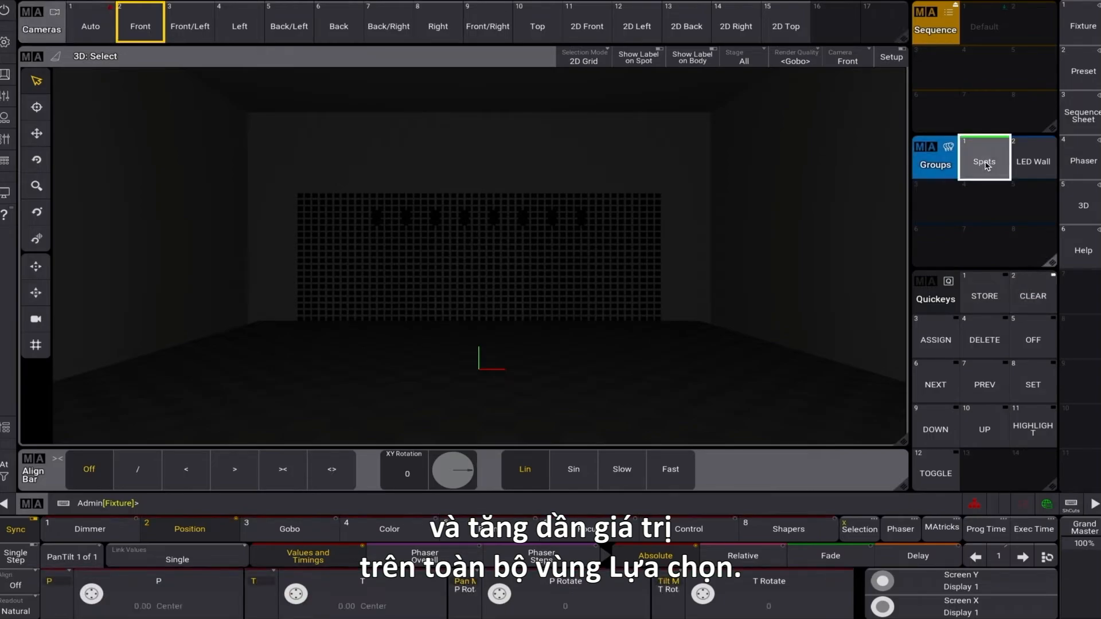
pyautogui.click(192, 474)
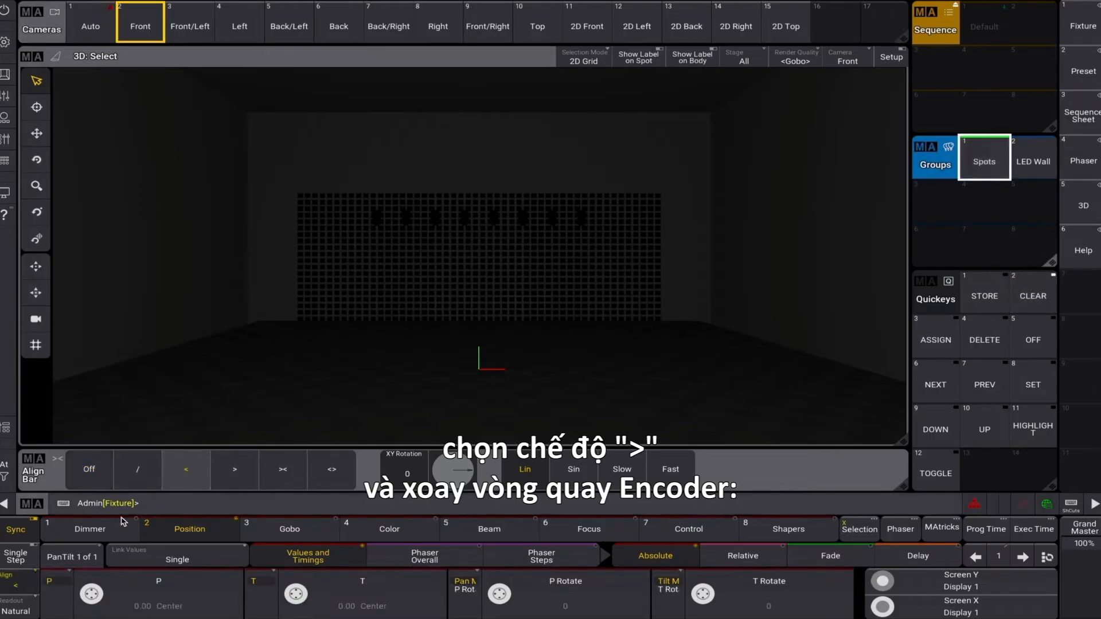
pyautogui.click(107, 529)
pyautogui.moveTo(84, 603)
pyautogui.mouseDown()
pyautogui.moveTo(121, 596)
pyautogui.moveTo(90, 598)
pyautogui.mouseUp()
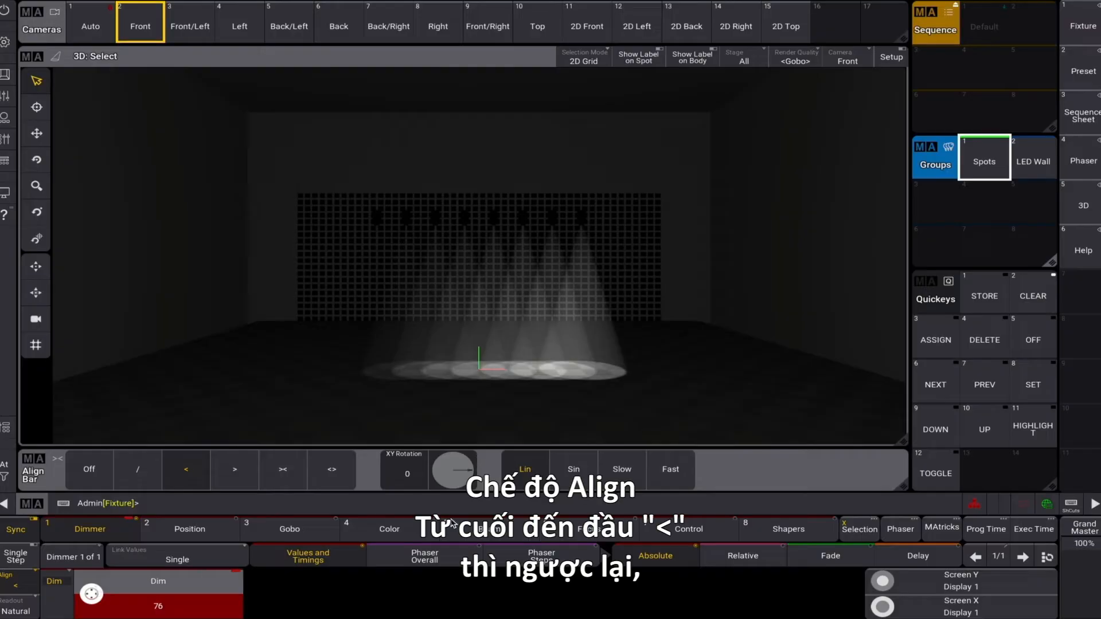
pyautogui.click(1040, 294)
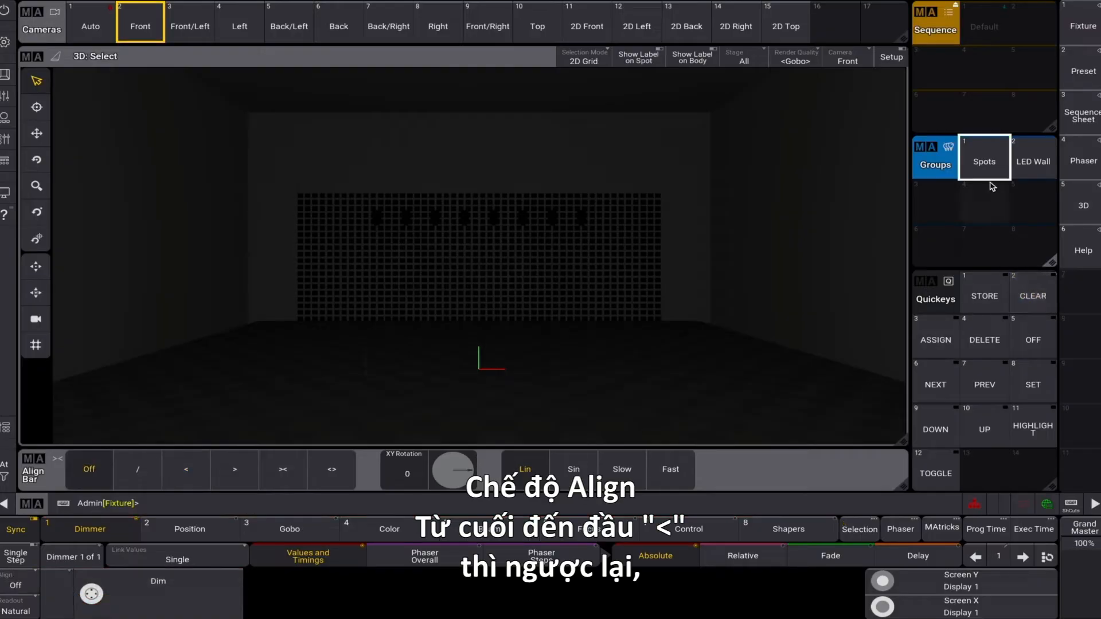
# Spread the Spots group's dimmer using the > align mode, brightest at the stage's left end, and clear the programmer.
pyautogui.click(983, 161)
pyautogui.click(234, 469)
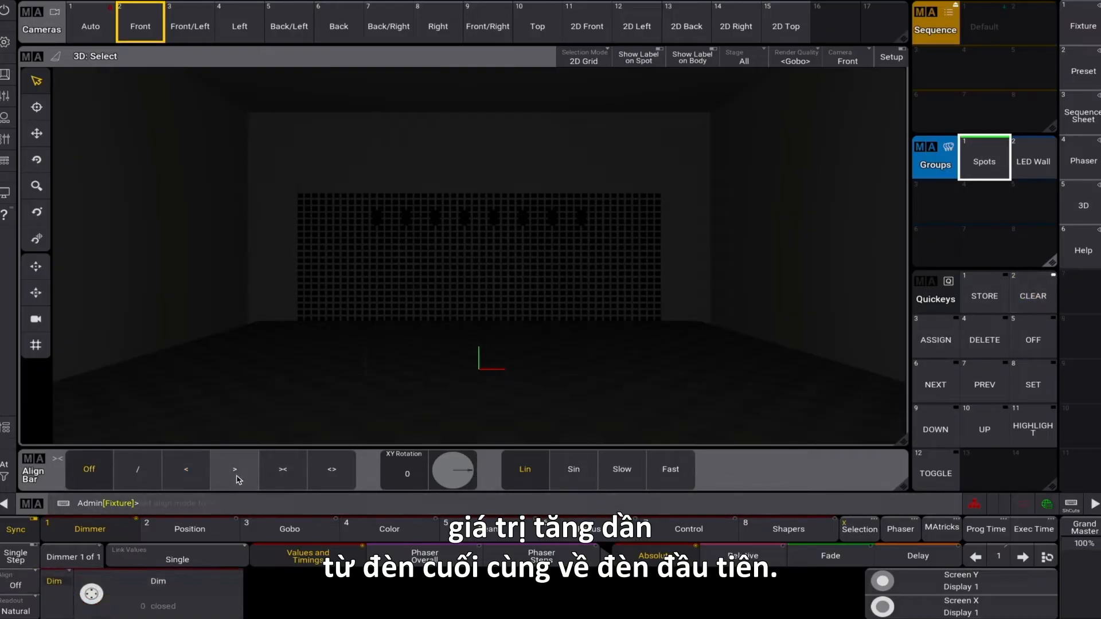
pyautogui.moveTo(84, 600)
pyautogui.mouseDown()
pyautogui.moveTo(98, 591)
pyautogui.moveTo(81, 605)
pyautogui.moveTo(102, 613)
pyautogui.moveTo(91, 607)
pyautogui.mouseUp()
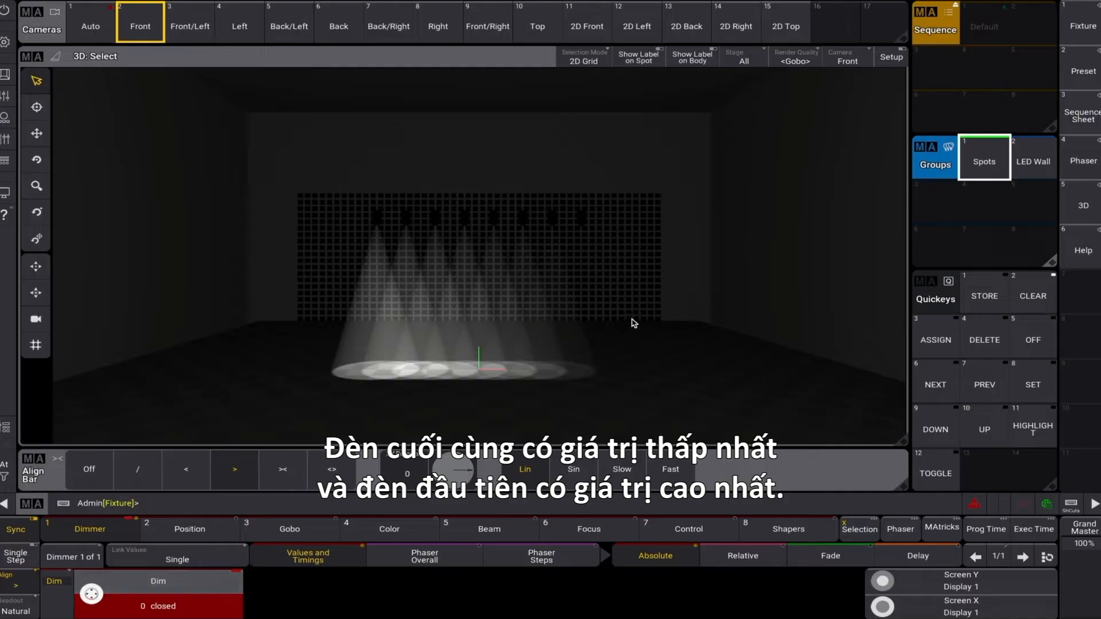
pyautogui.click(1031, 305)
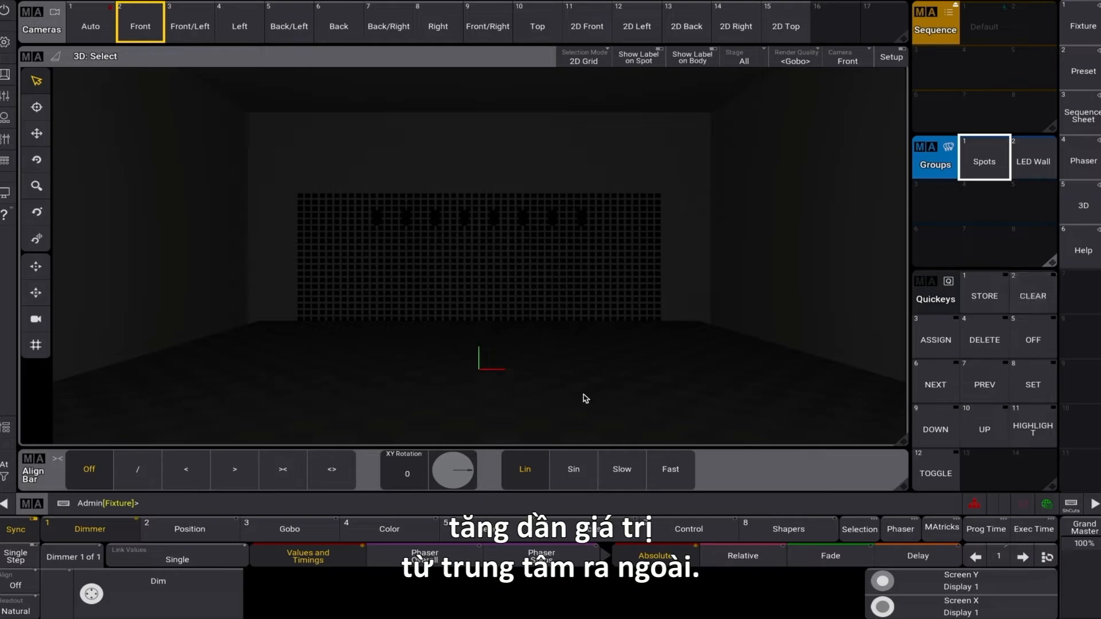
# Set the Spots group's dimmer to full and spread its tilt to -90 using the >< align mode.
pyautogui.click(985, 166)
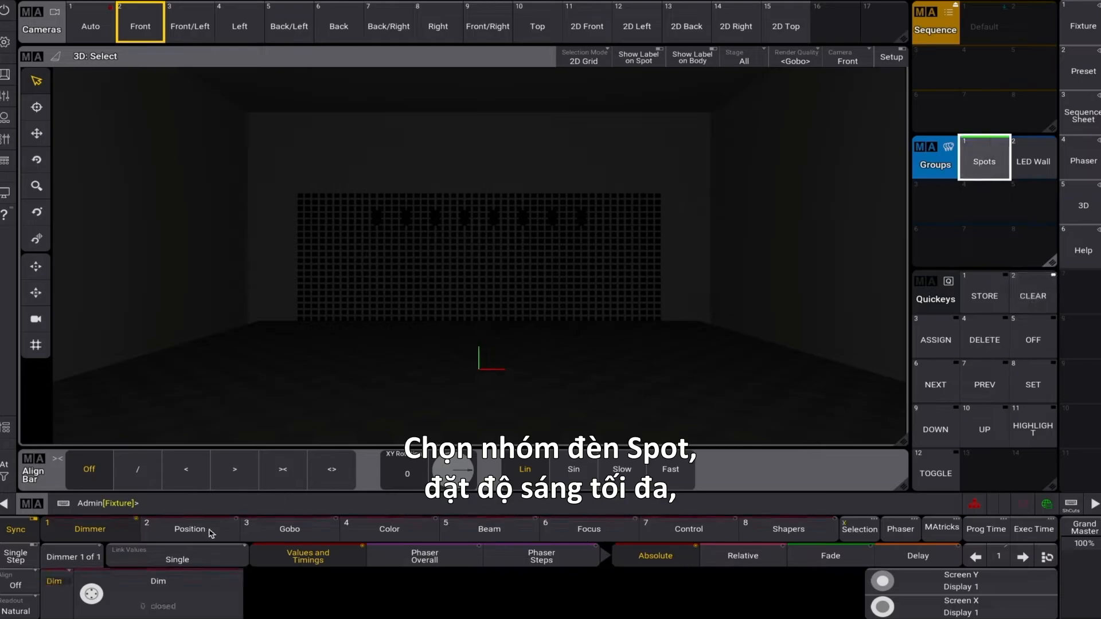
pyautogui.click(8, 475)
pyautogui.click(205, 450)
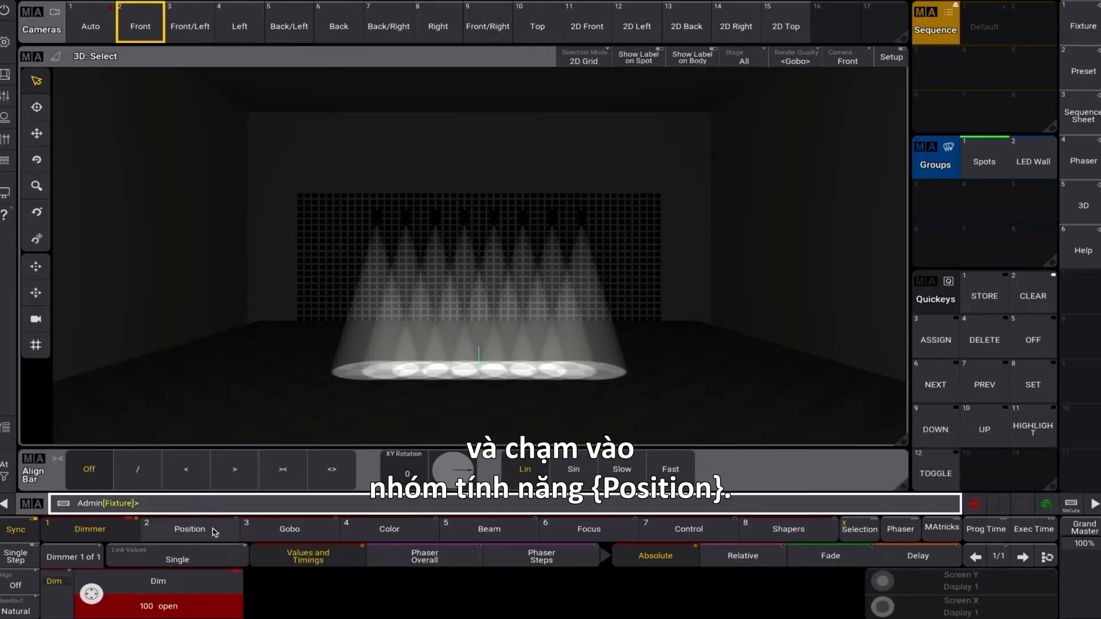
pyautogui.click(214, 532)
pyautogui.click(283, 476)
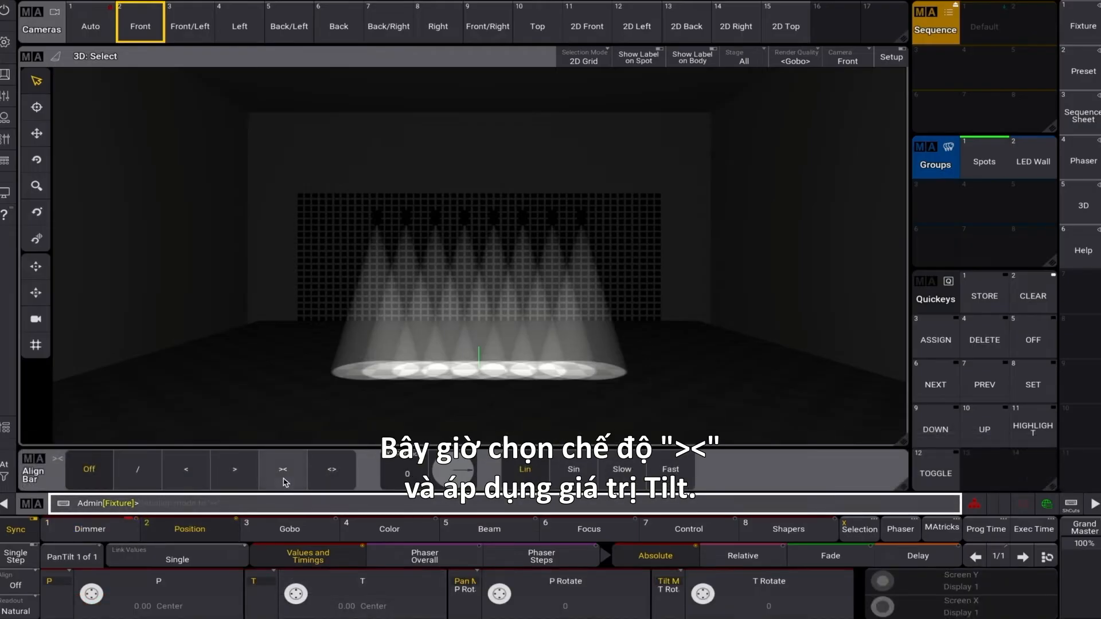
pyautogui.click(283, 479)
pyautogui.moveTo(295, 593); pyautogui.dragTo(218, 550)
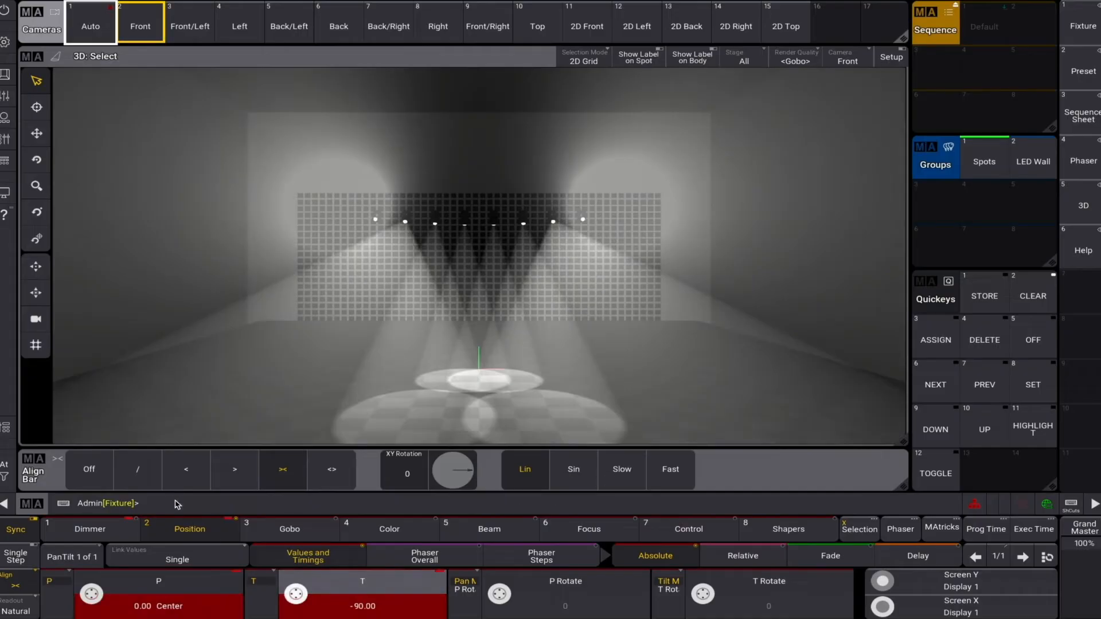
# Fan the spots' pan to 63 using the / align mode, and clear the programmer.
pyautogui.click(137, 469)
pyautogui.moveTo(88, 599); pyautogui.dragTo(71, 576)
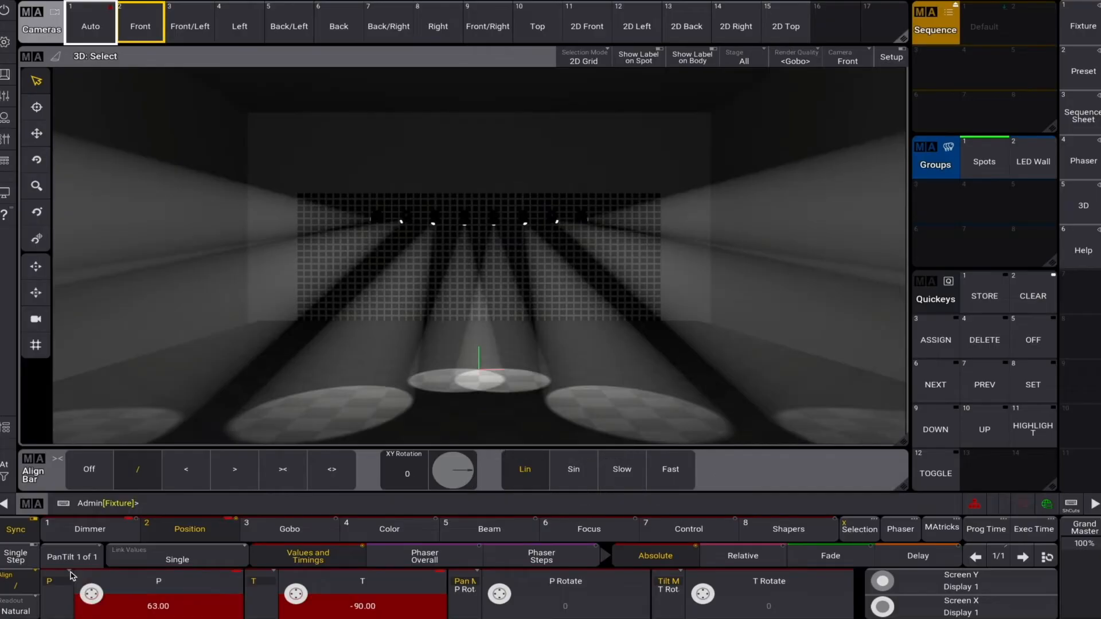
pyautogui.click(1032, 298)
pyautogui.click(1031, 305)
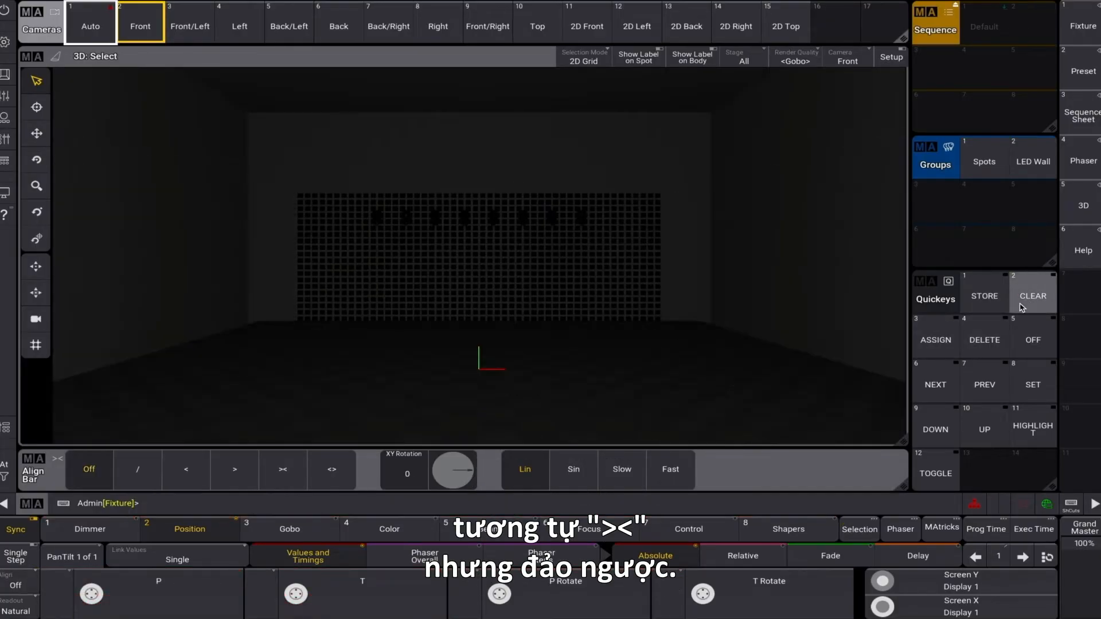
# Spread the Spots group's dimmer using the <> align mode, brightest in the centre, and clear the programmer.
pyautogui.click(982, 162)
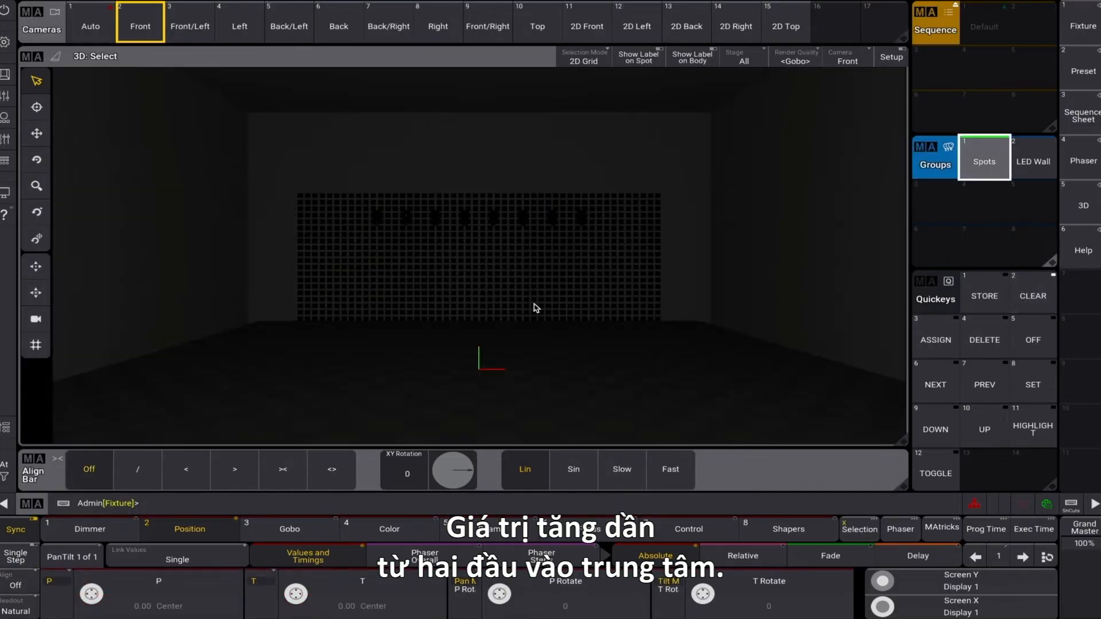
pyautogui.click(334, 472)
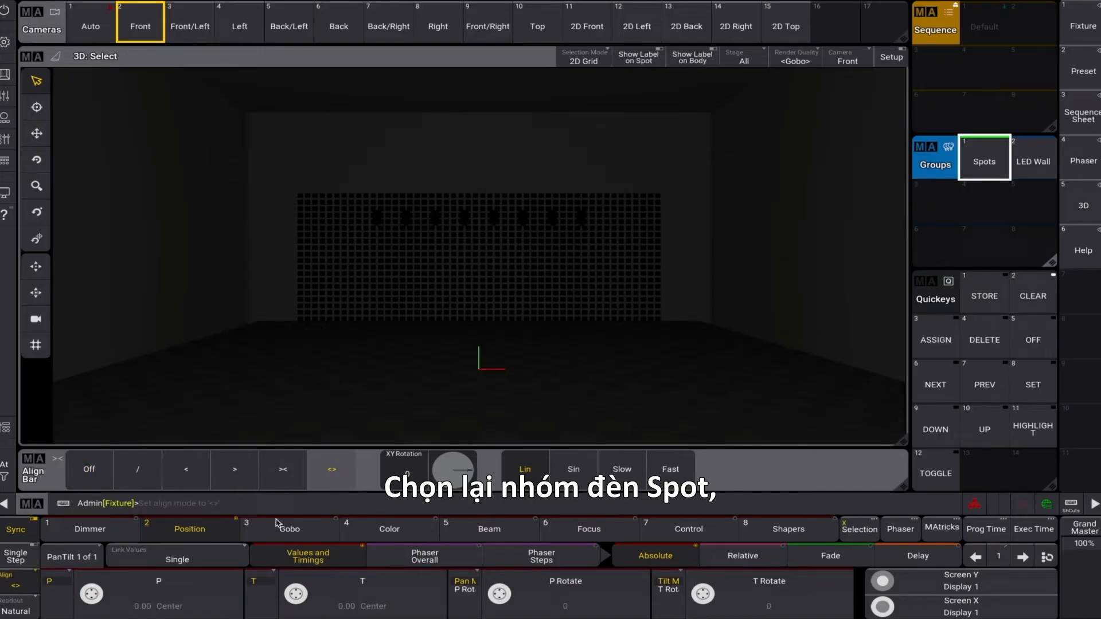
pyautogui.click(113, 536)
pyautogui.moveTo(89, 597)
pyautogui.mouseDown()
pyautogui.moveTo(108, 584)
pyautogui.moveTo(105, 597)
pyautogui.moveTo(81, 599)
pyautogui.moveTo(95, 608)
pyautogui.moveTo(99, 594)
pyautogui.mouseUp()
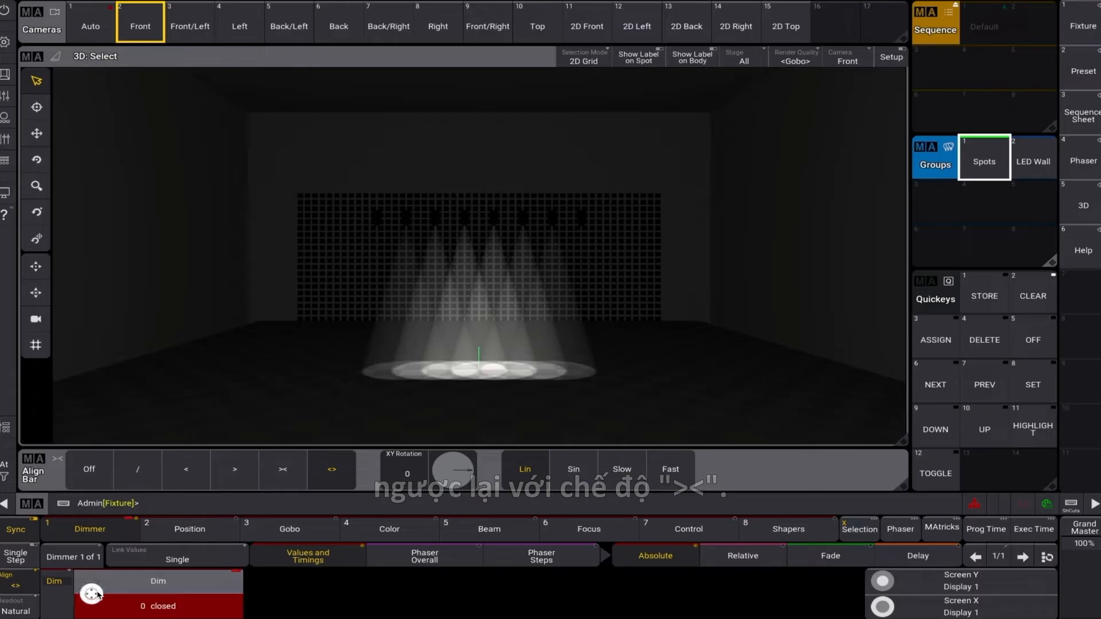
pyautogui.click(1039, 307)
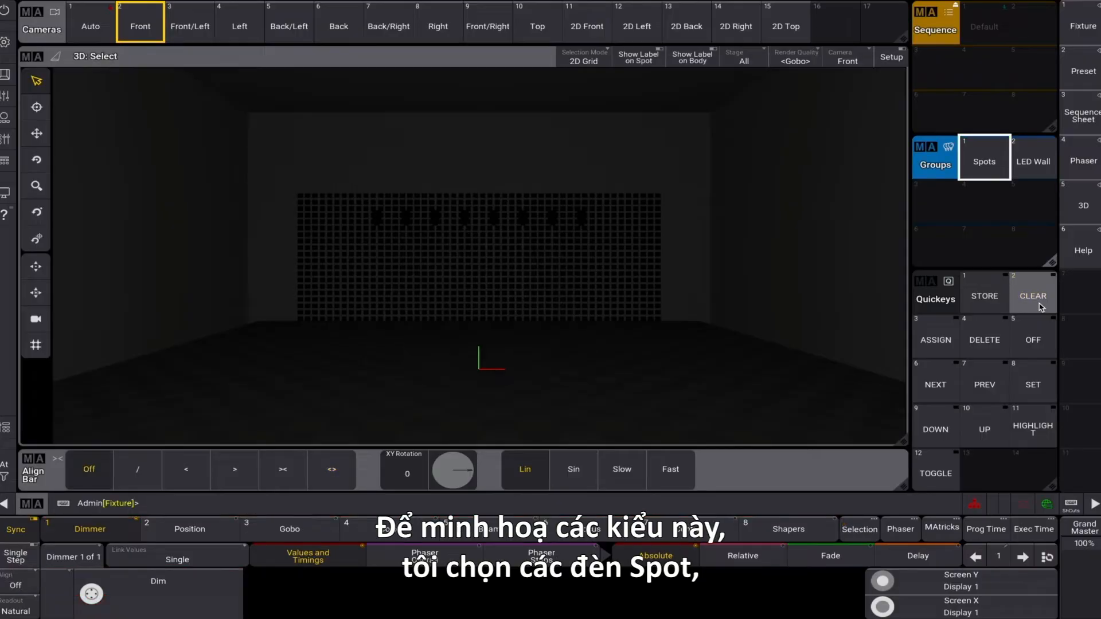
# Bring the Spots group's dimmer to full and set its zoom to narrow.
pyautogui.click(982, 167)
pyautogui.click(5, 472)
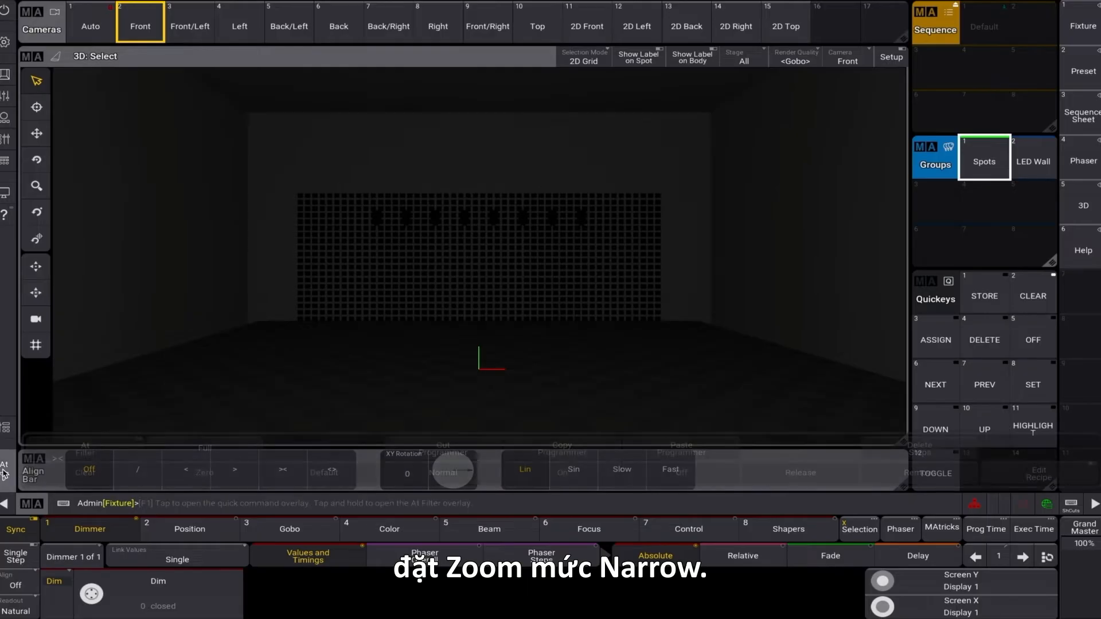
pyautogui.click(188, 452)
pyautogui.click(589, 529)
pyautogui.click(362, 596)
pyautogui.click(611, 262)
# Switch the 3D view to the Top camera and store the current look as sequence 4 named spot on.
pyautogui.click(848, 60)
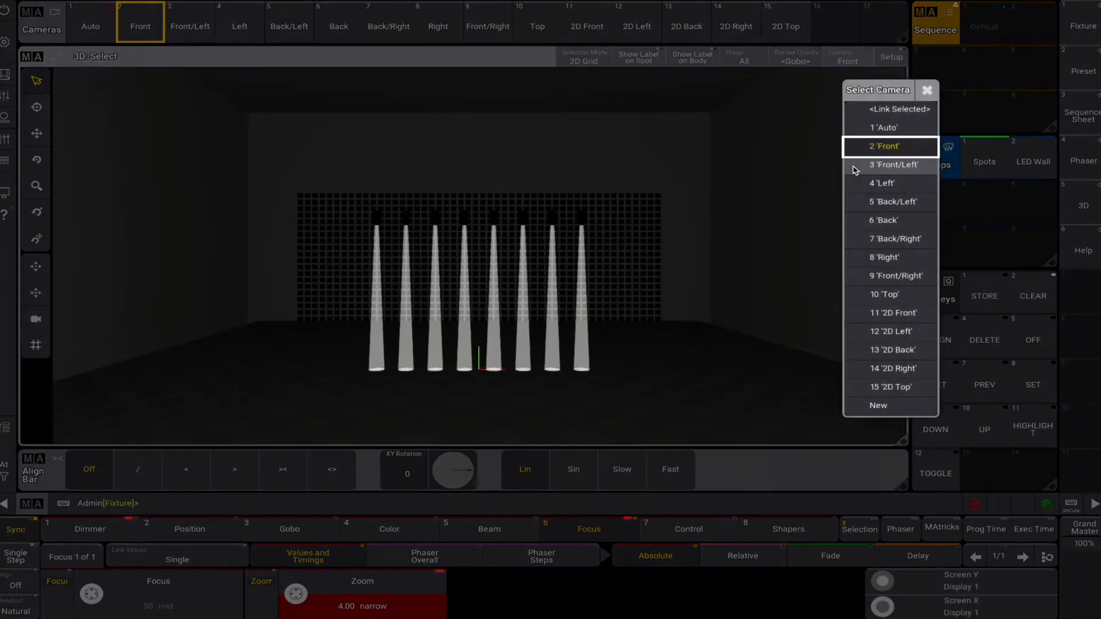
pyautogui.click(890, 295)
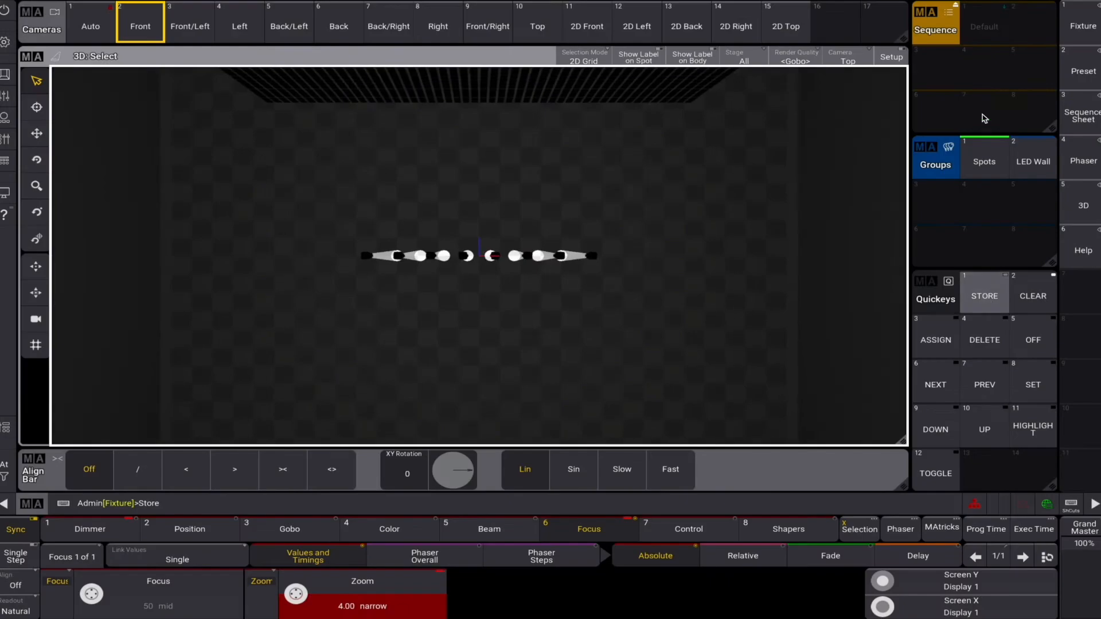
pyautogui.moveTo(984, 71); pyautogui.dragTo(987, 39)
pyautogui.write('s')
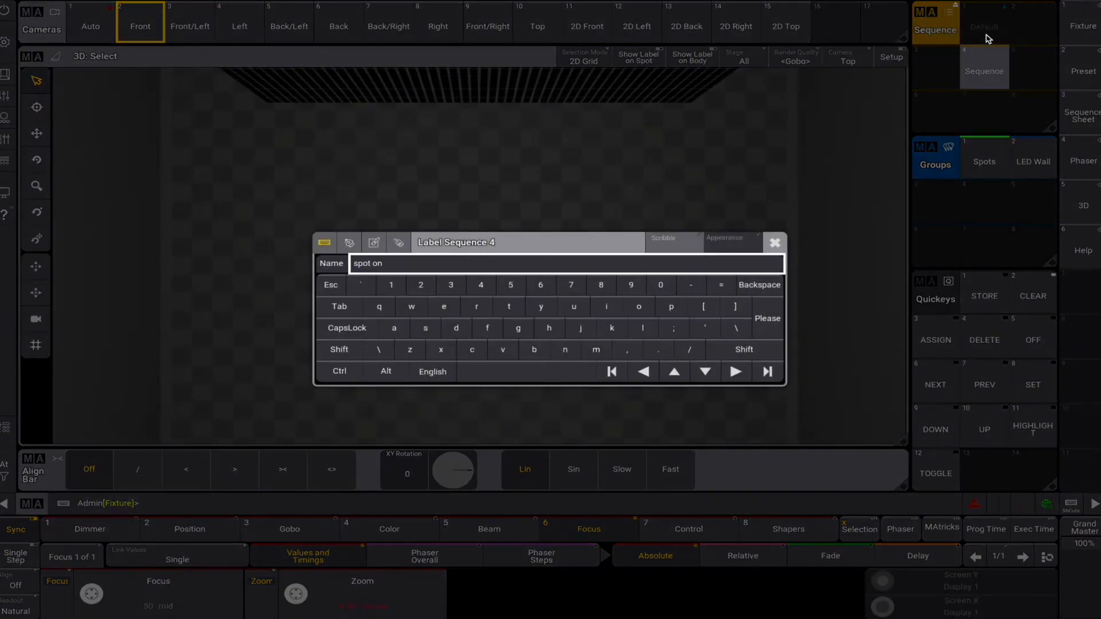
pyautogui.write('pot on')
pyautogui.press('Return')
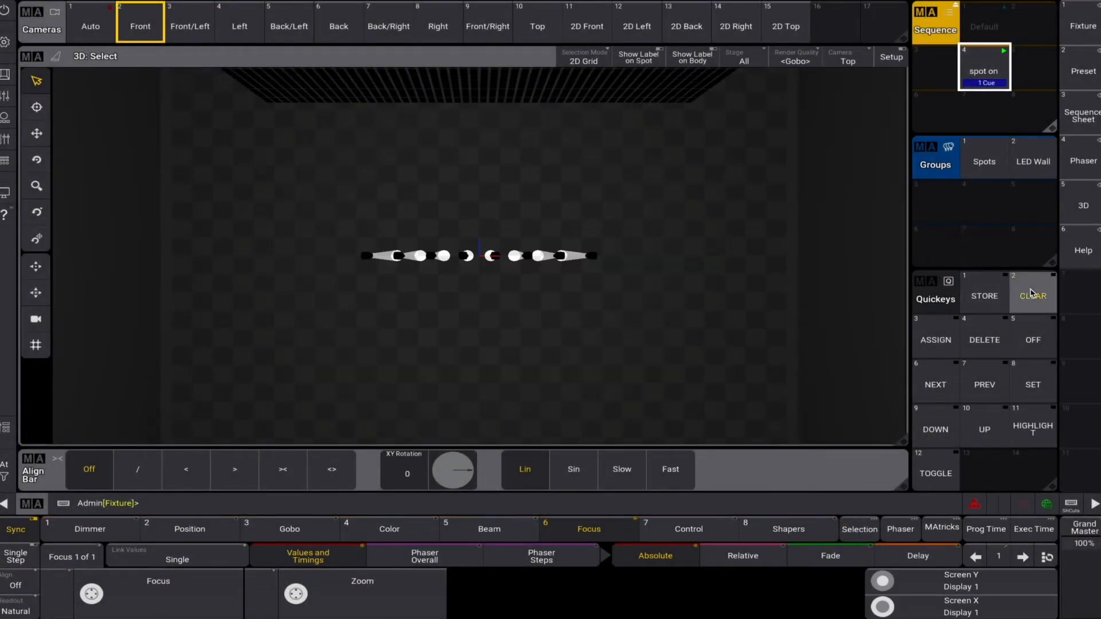
# Fan the Spots group's tilt to 50 using the / align mode with the Lin transition, and clear the programmer.
pyautogui.click(982, 166)
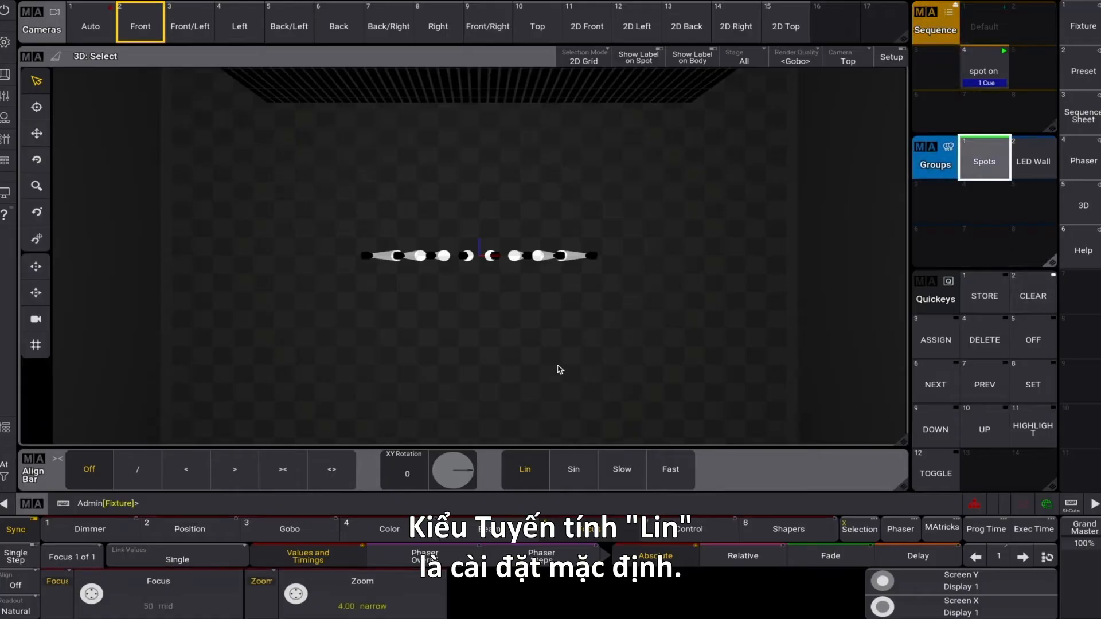
pyautogui.click(146, 478)
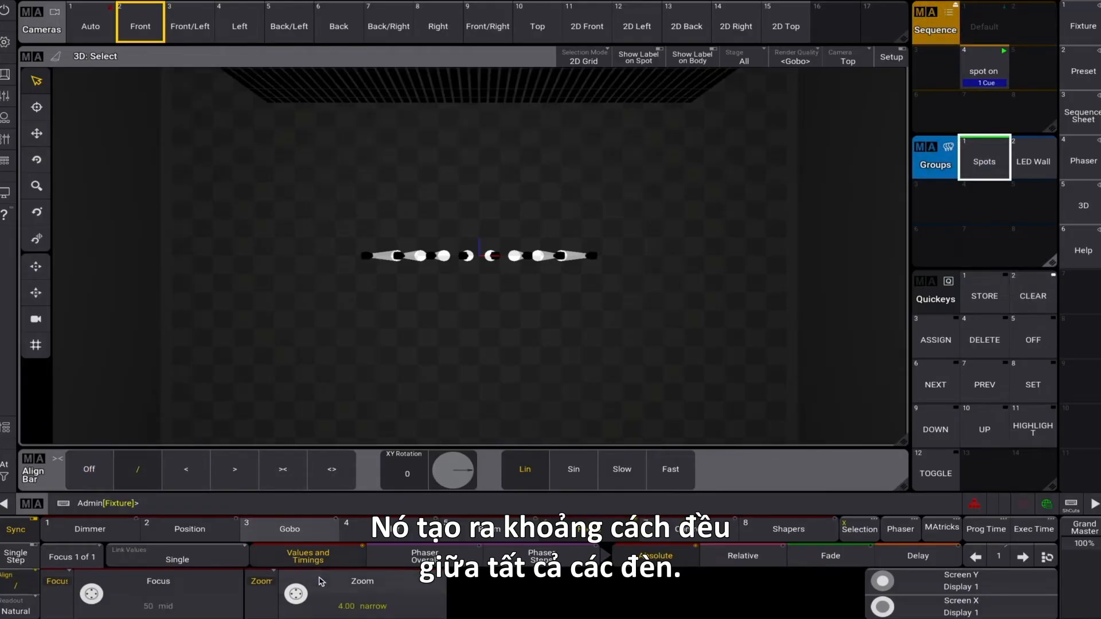
pyautogui.click(200, 529)
pyautogui.click(351, 608)
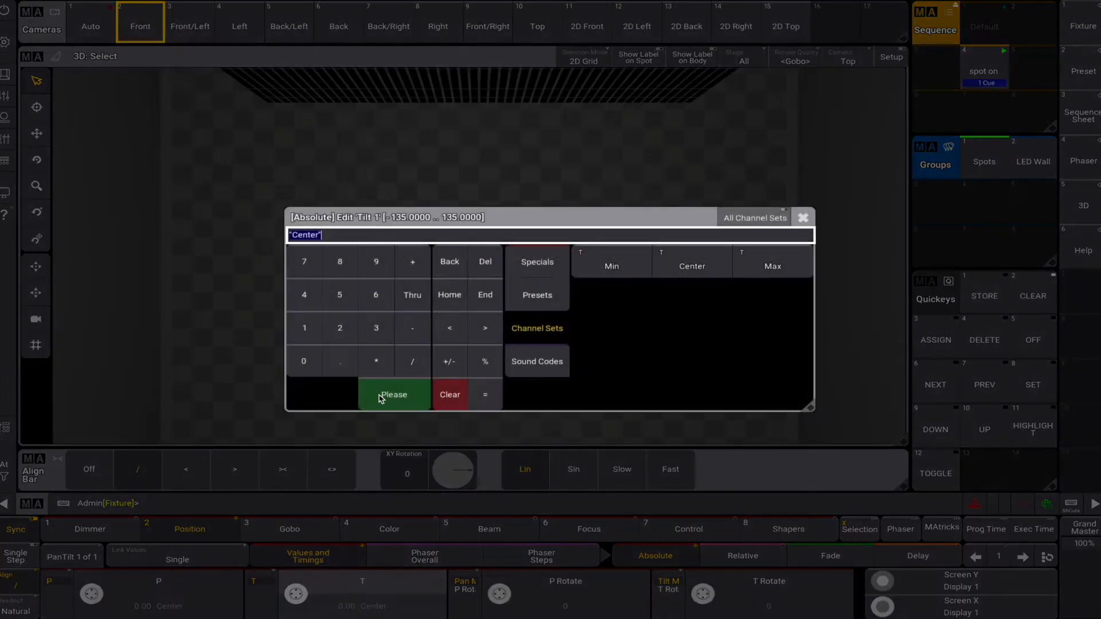
pyautogui.click(340, 294)
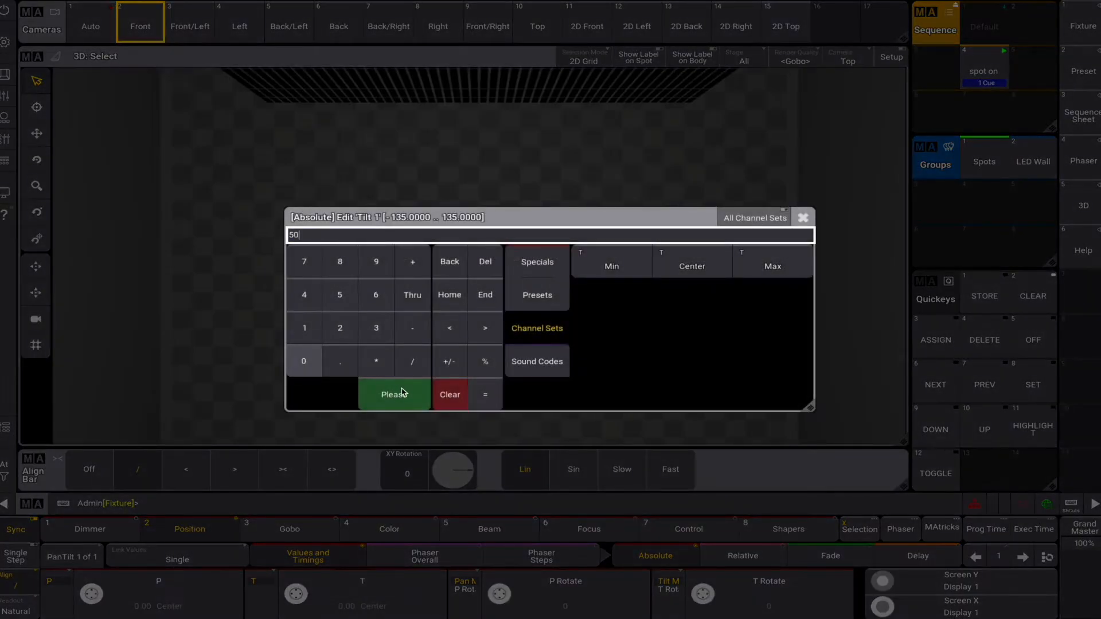
pyautogui.click(403, 393)
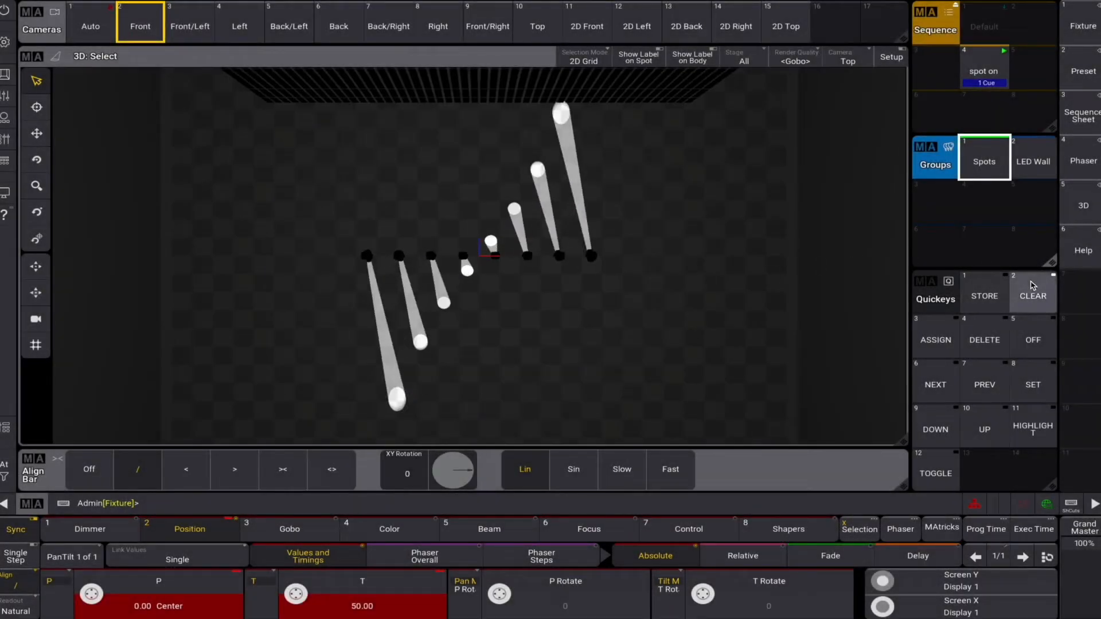
pyautogui.click(1032, 293)
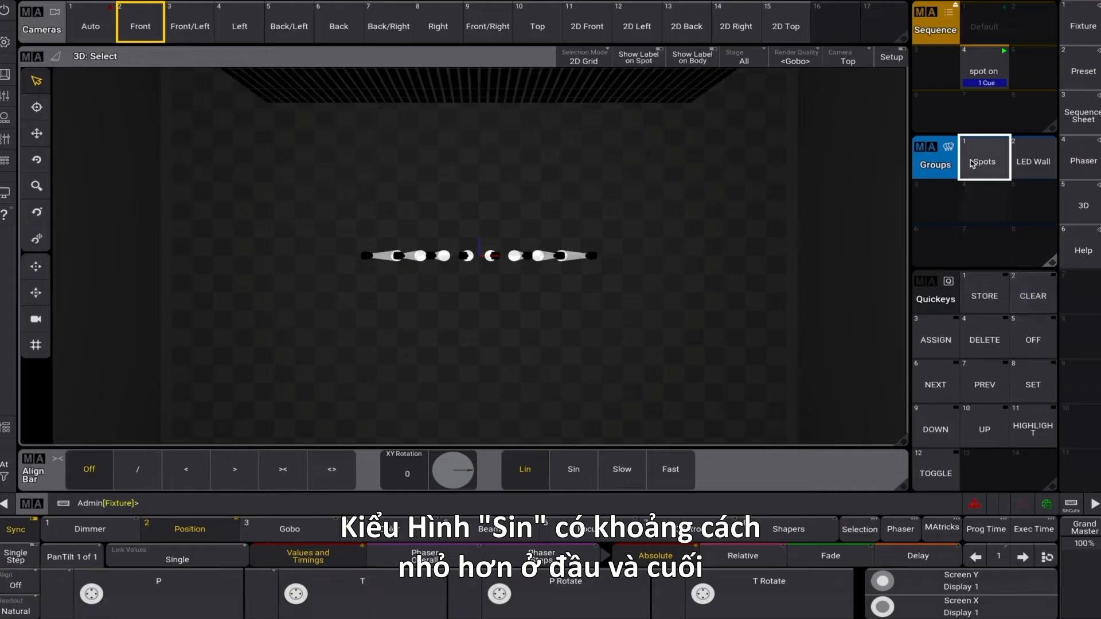
# Fan the Spots group's tilt to 50 using the / align mode with the Sin transition, and clear the programmer.
pyautogui.click(570, 466)
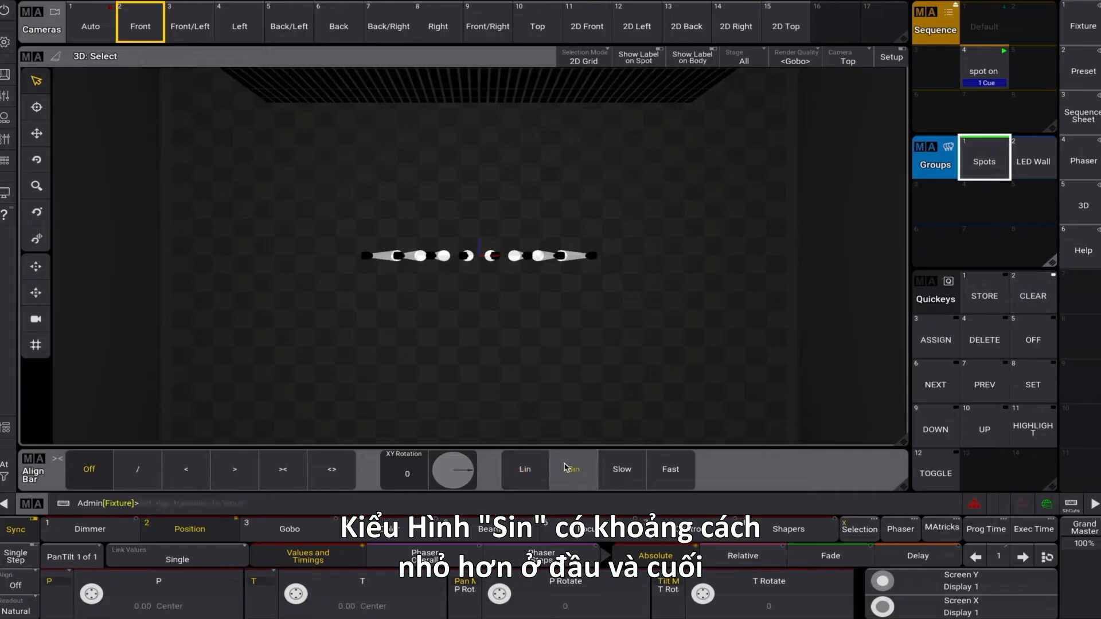
pyautogui.click(138, 469)
pyautogui.click(345, 604)
pyautogui.click(339, 294)
pyautogui.click(304, 361)
pyautogui.click(393, 394)
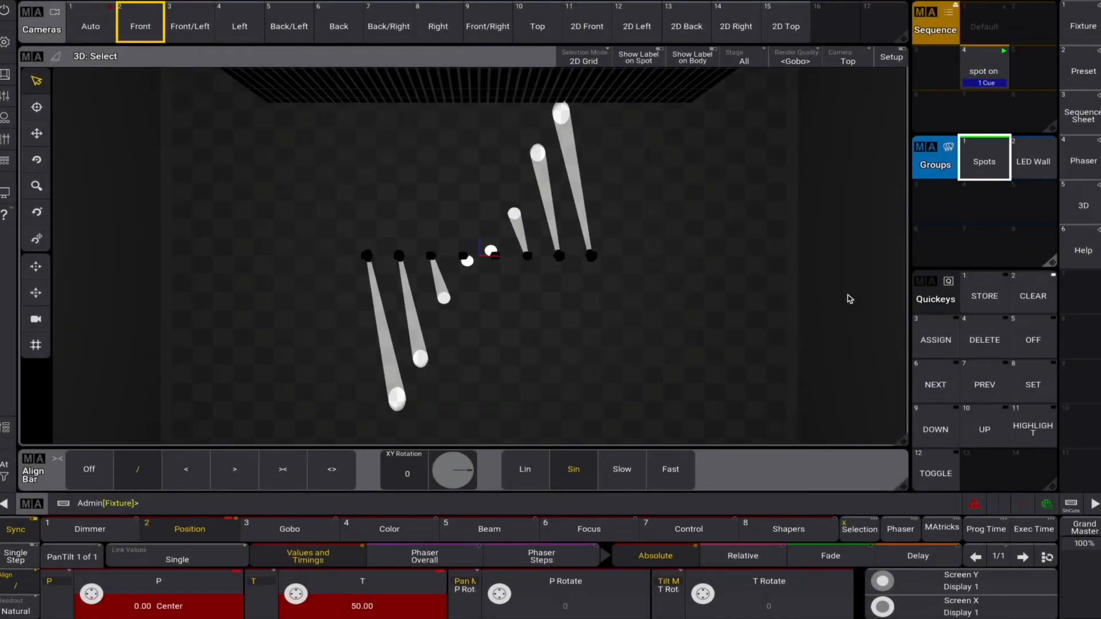
pyautogui.click(1021, 286)
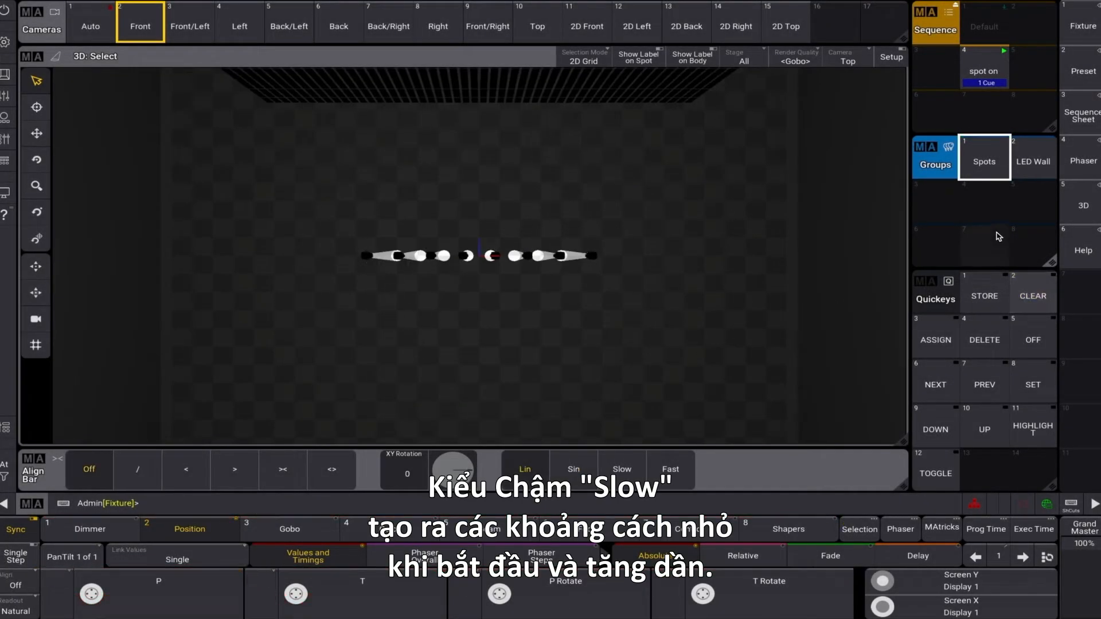
# Fan the Spots group's tilt to 50 using the / align mode with the Slow transition, and clear the programmer.
pyautogui.click(984, 167)
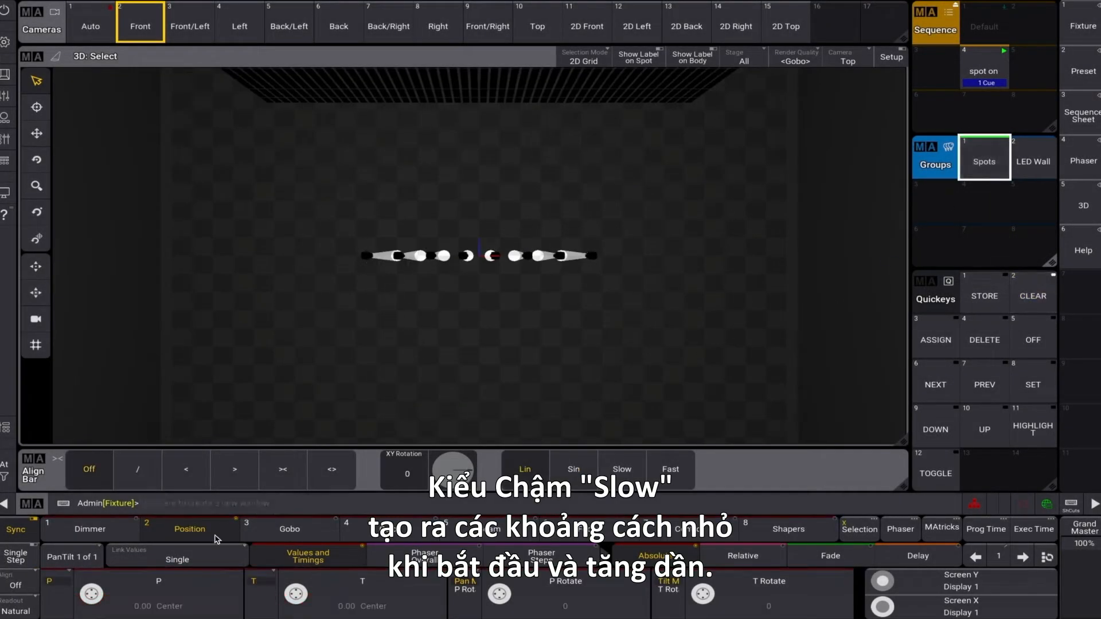
pyautogui.click(138, 469)
pyautogui.click(622, 469)
pyautogui.click(363, 596)
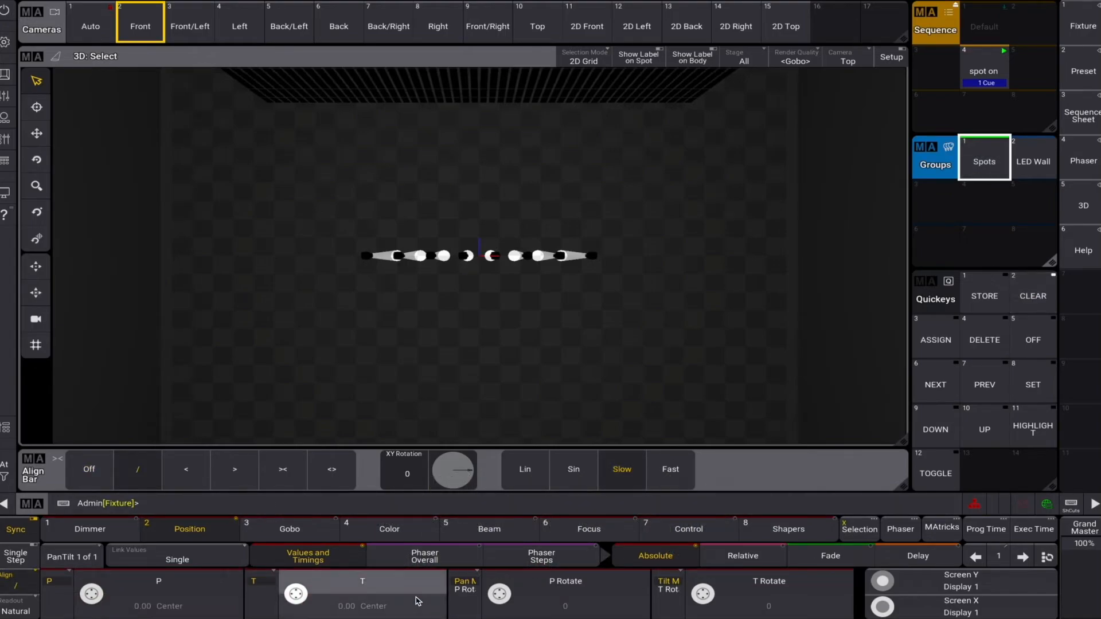
pyautogui.click(339, 295)
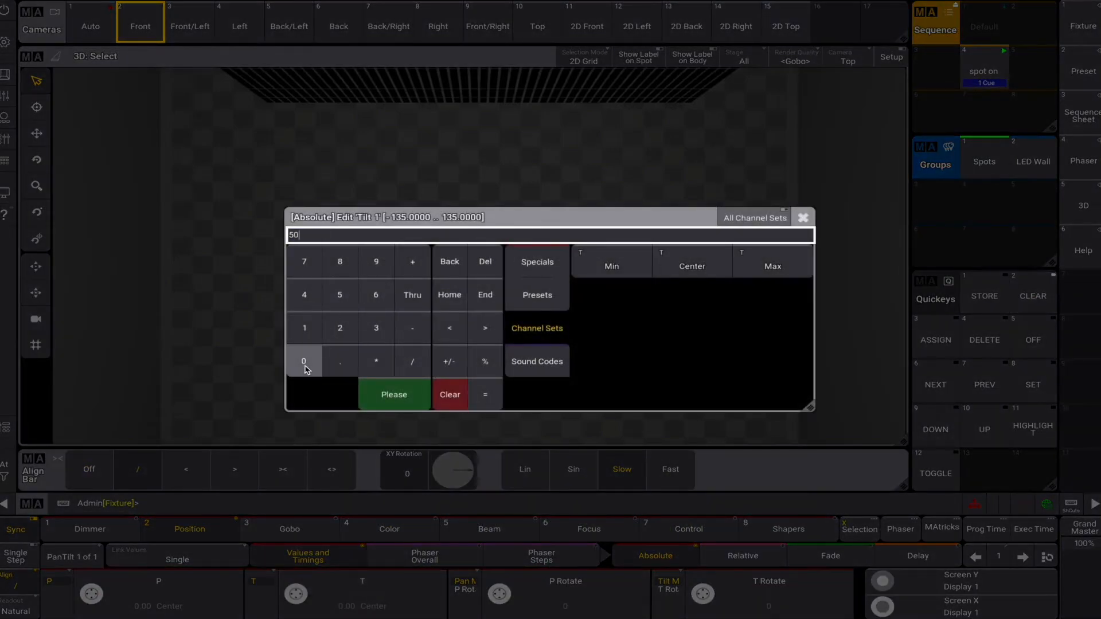
pyautogui.click(394, 394)
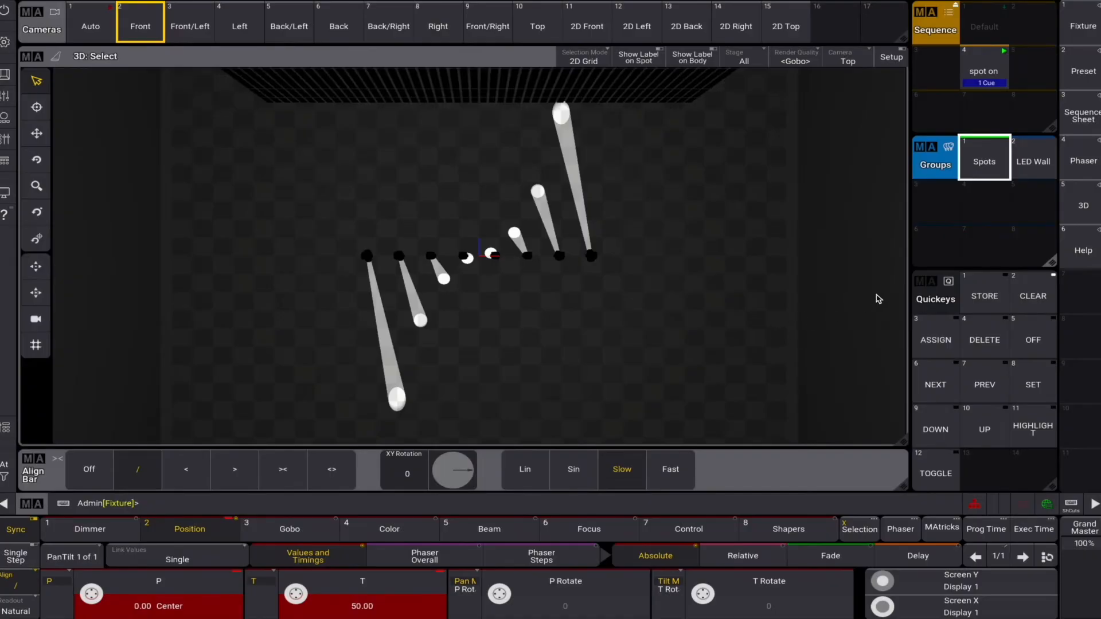
pyautogui.click(1038, 298)
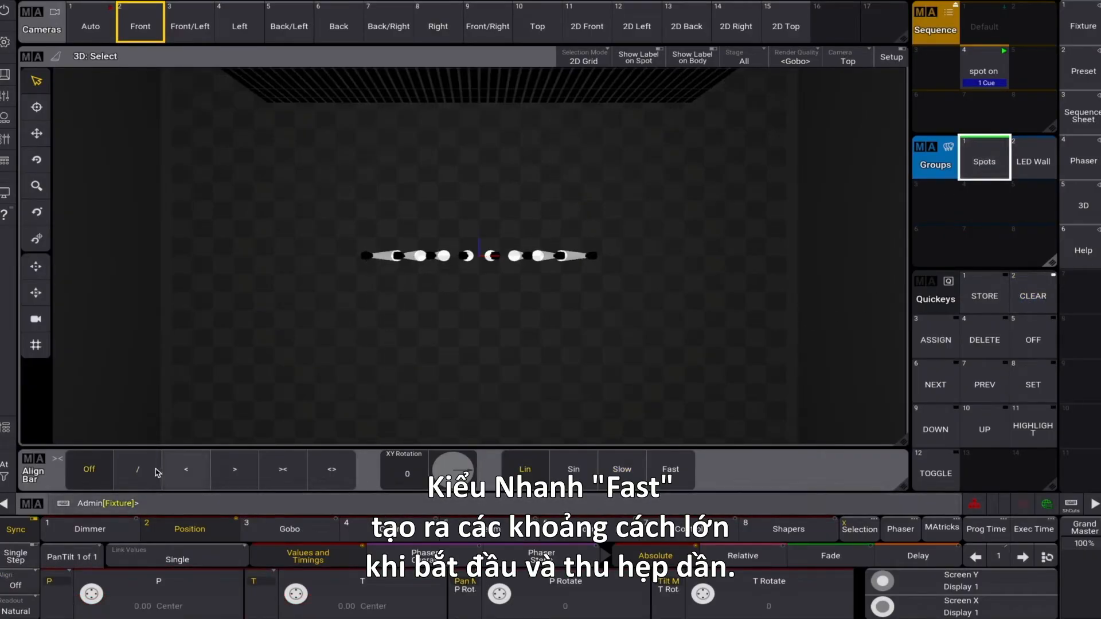
# Fan the Spots group's tilt to 50 using the / align mode with the Fast transition, and clear the programmer.
pyautogui.click(138, 469)
pyautogui.click(407, 585)
pyautogui.click(339, 295)
pyautogui.click(304, 361)
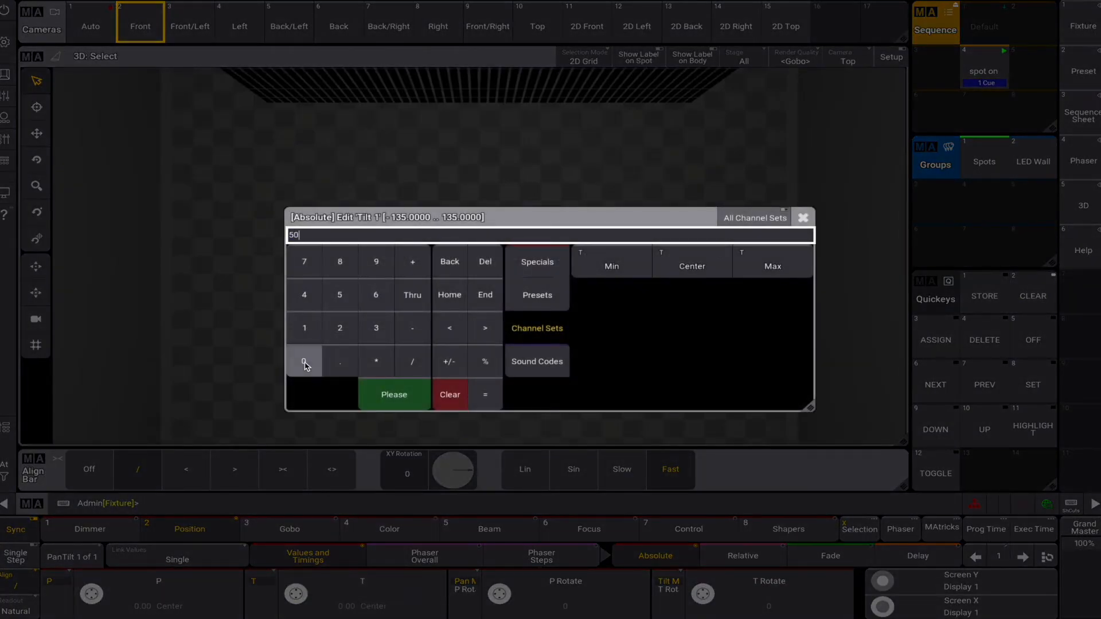
pyautogui.click(395, 395)
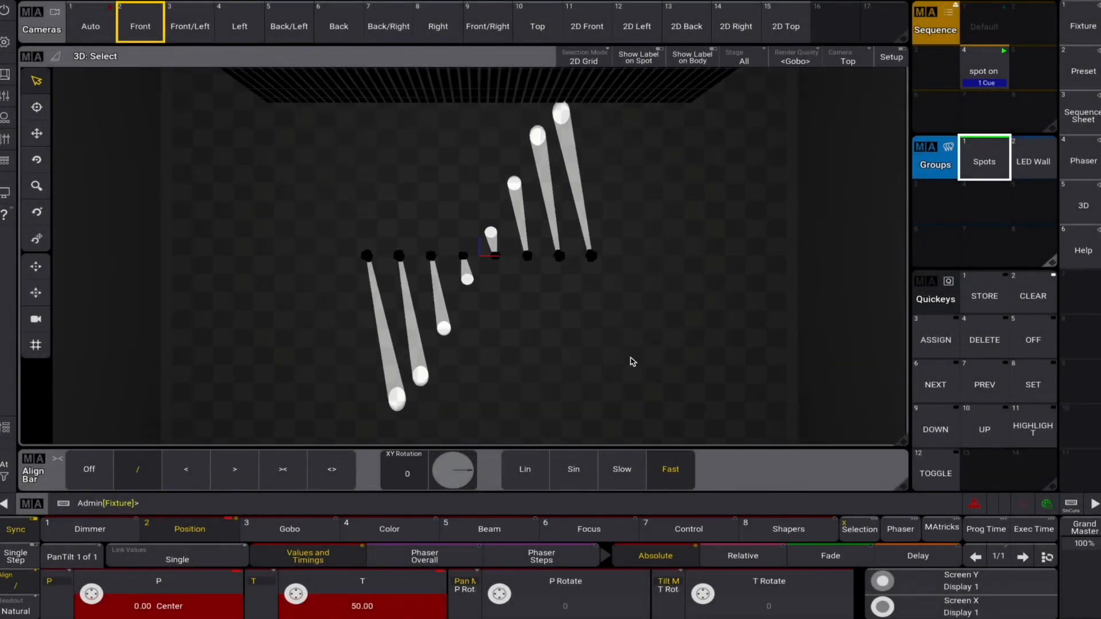
pyautogui.click(1032, 295)
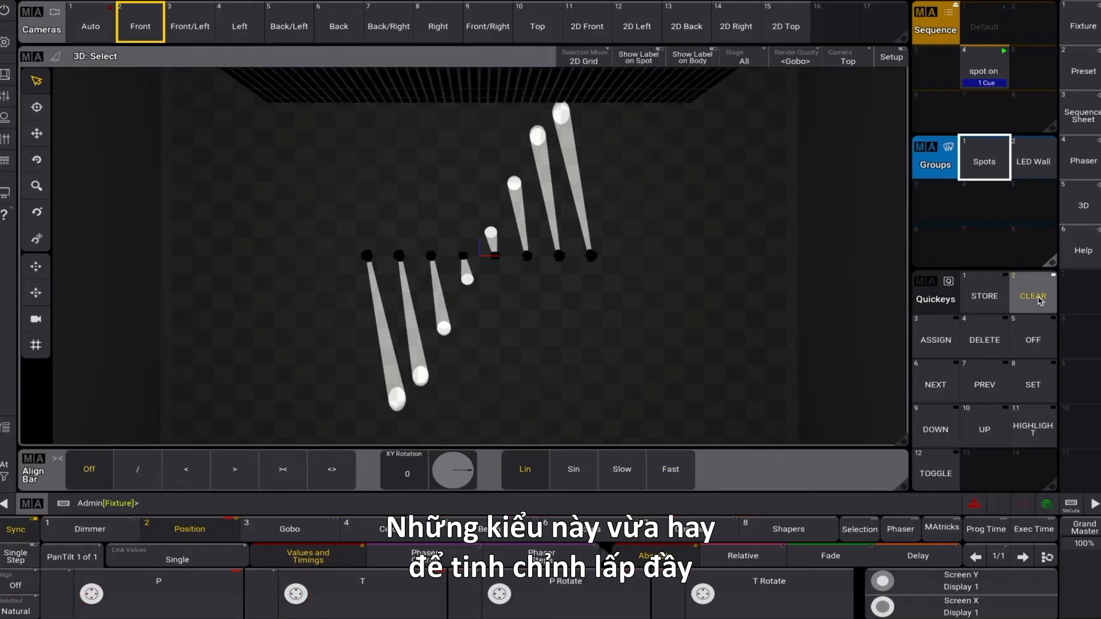
# Return the 3D view to the Front camera and switch off the spot on sequence.
pyautogui.click(849, 61)
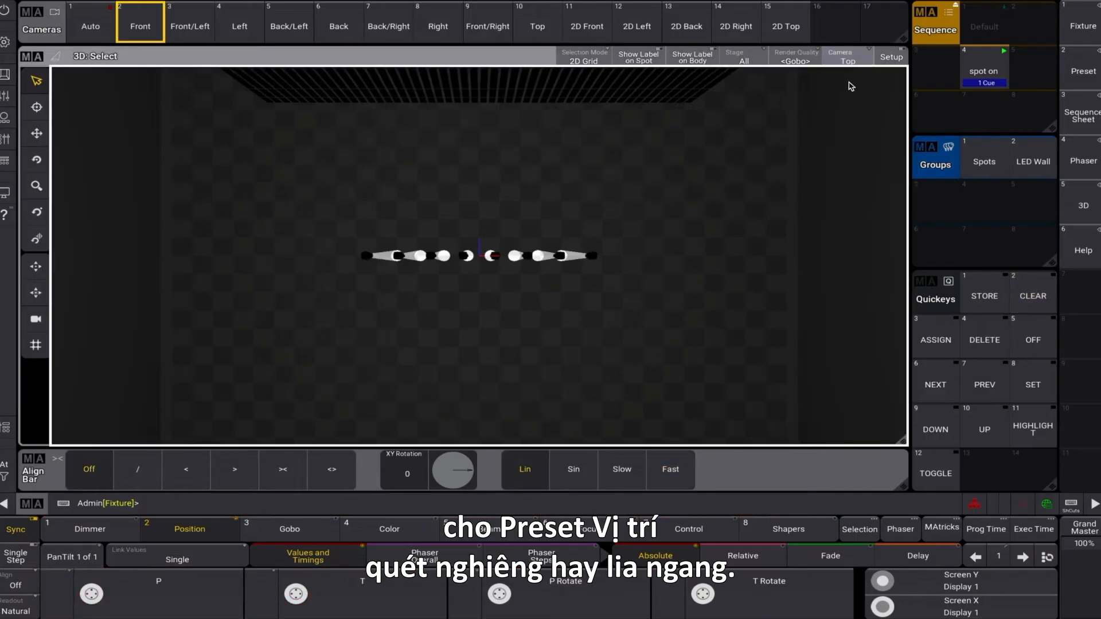
pyautogui.click(876, 133)
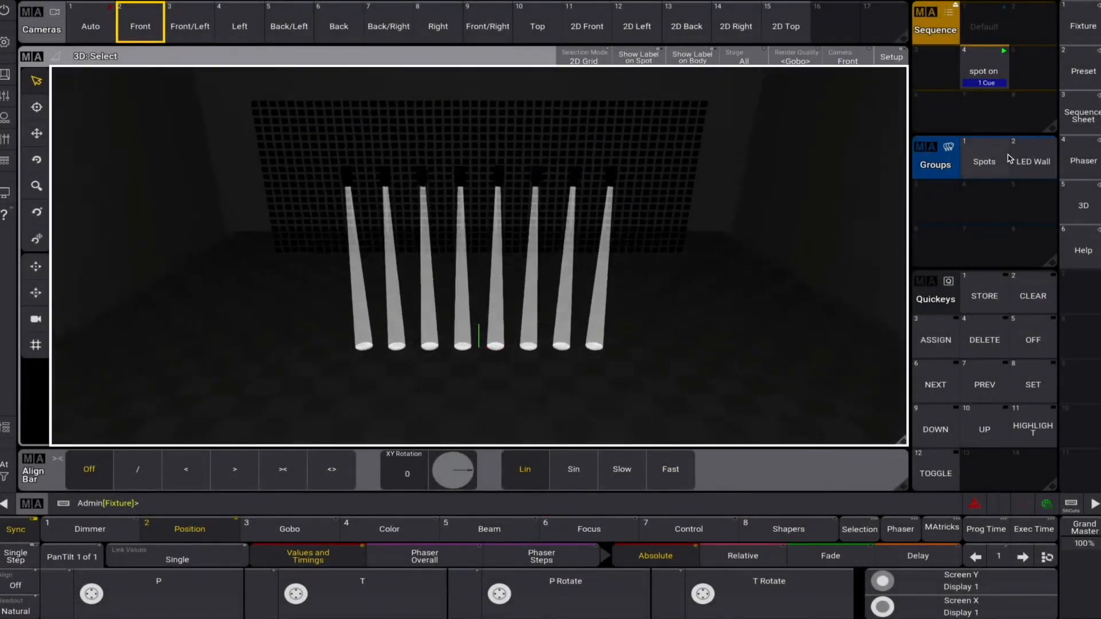
pyautogui.click(989, 70)
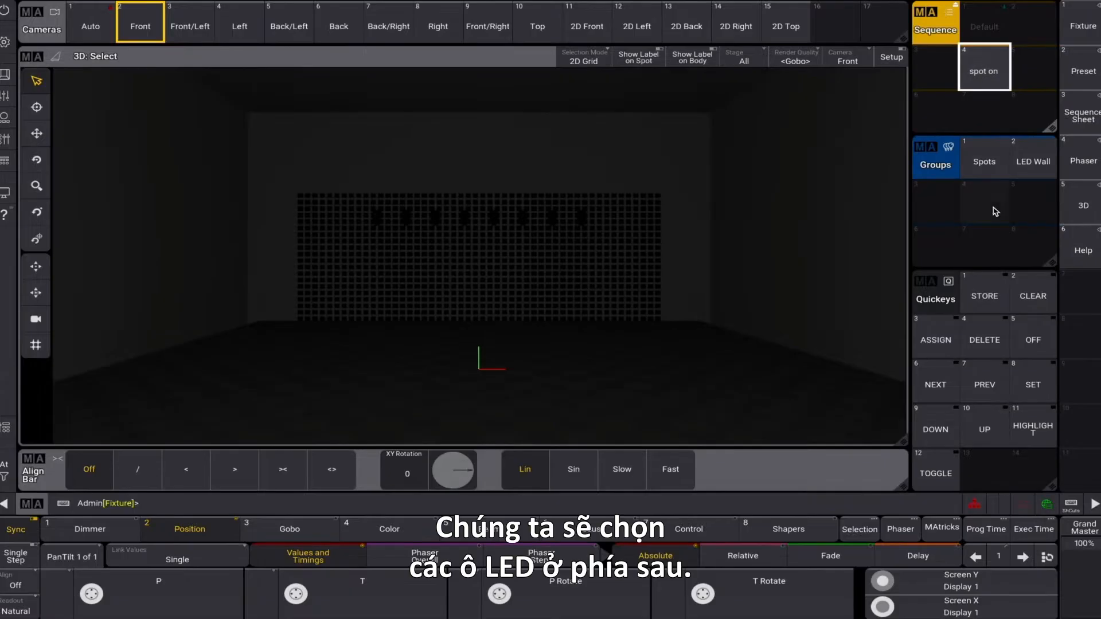
# Select the LED Wall group and check its fixture arrangement in the selection grid.
pyautogui.click(1035, 159)
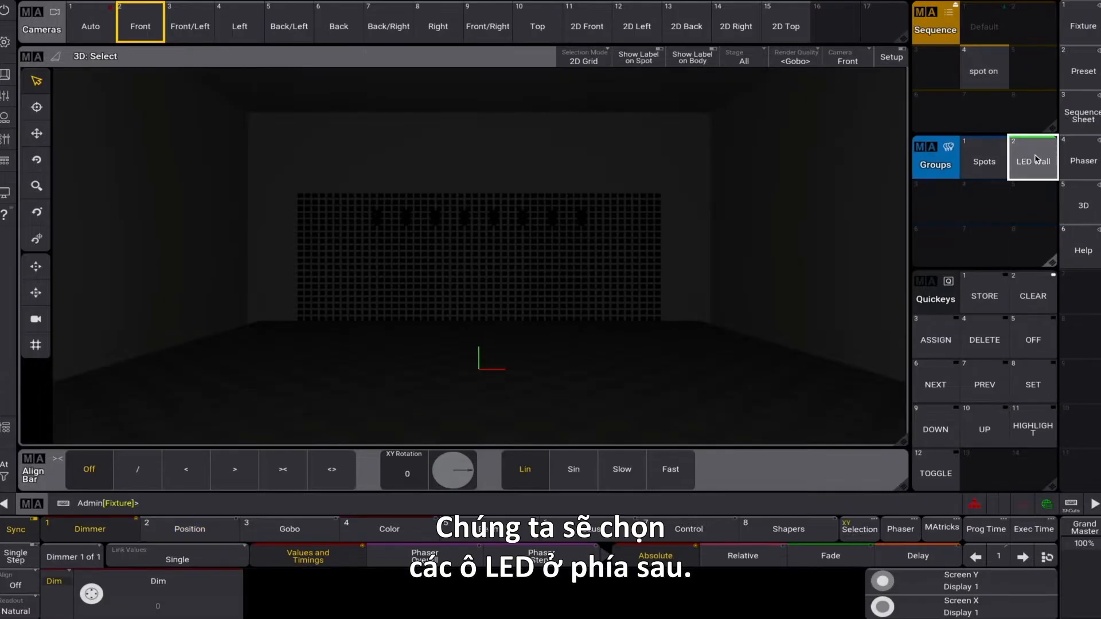
pyautogui.click(863, 526)
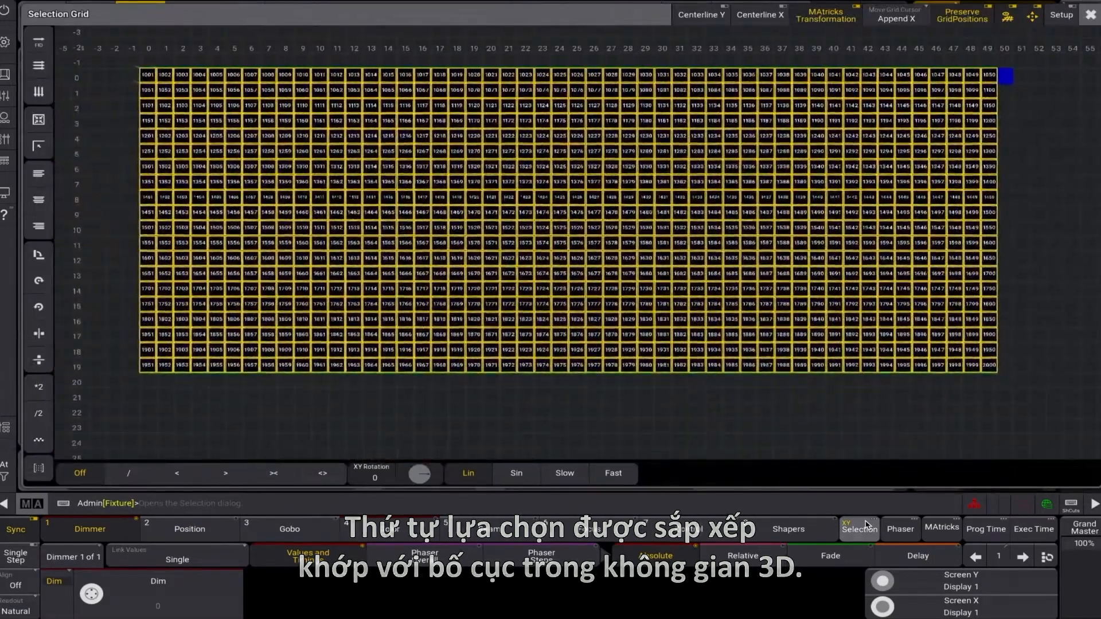
pyautogui.click(865, 525)
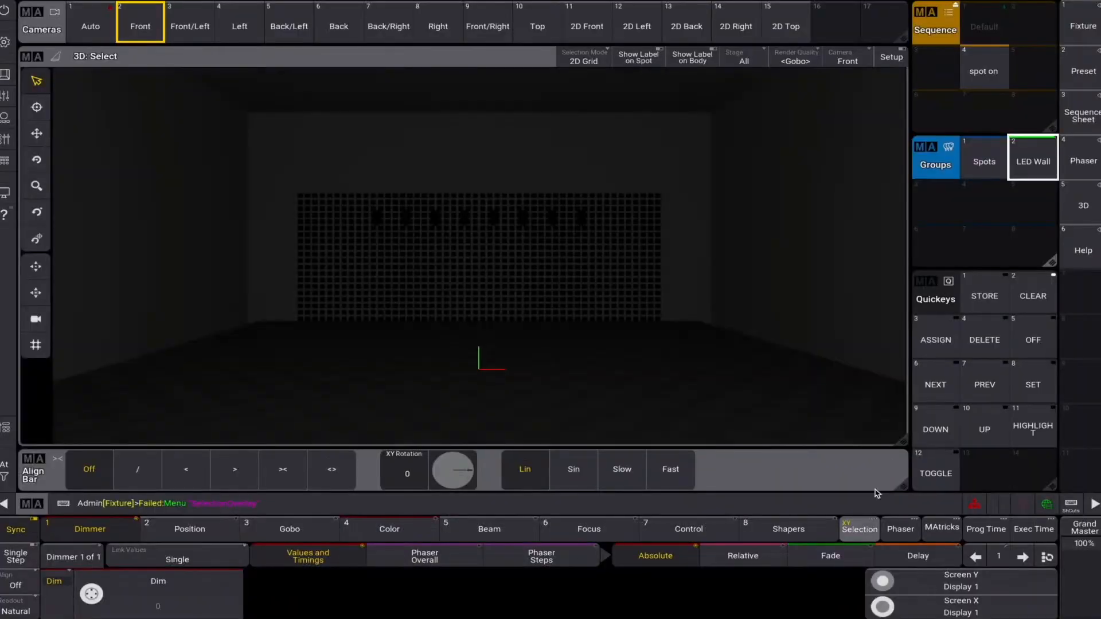
# Set the XY rotation of the alignment to 90 degrees.
pyautogui.click(407, 479)
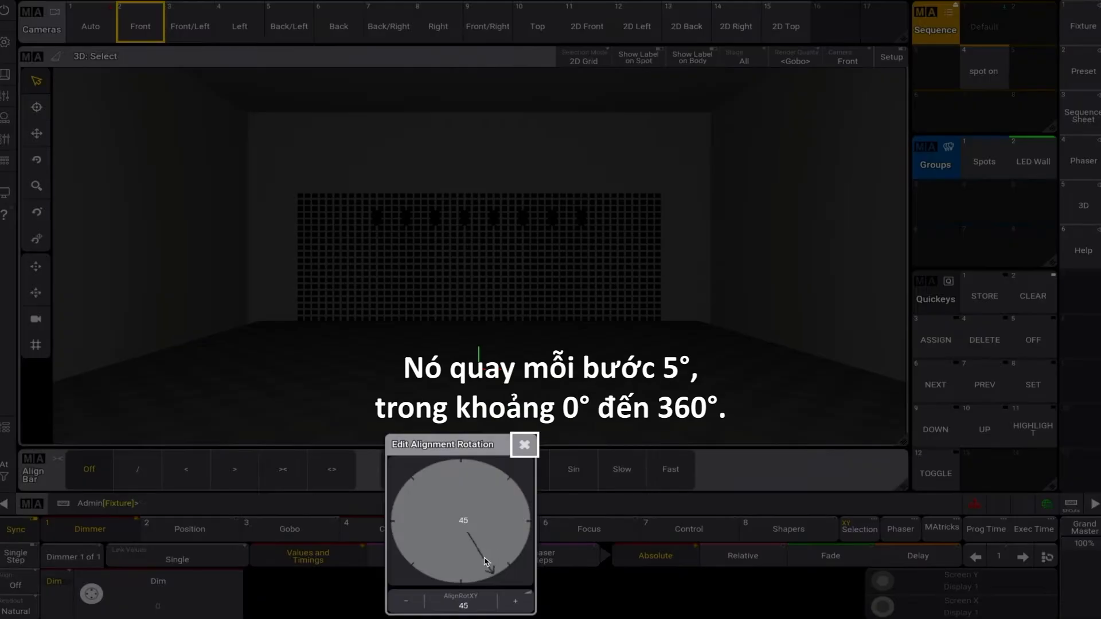
pyautogui.click(512, 601)
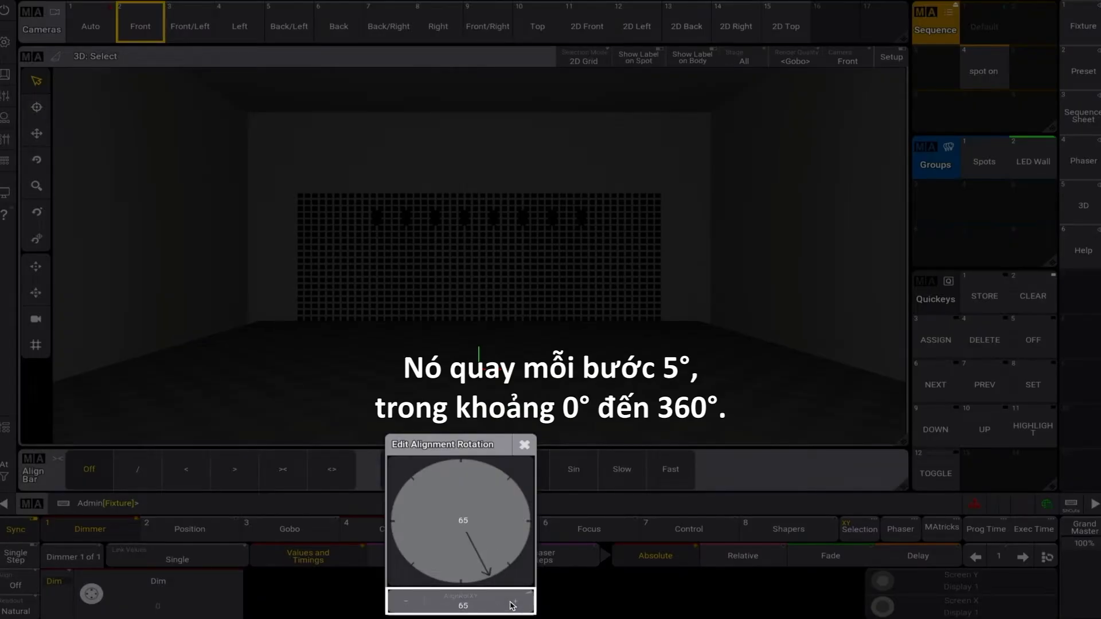
pyautogui.click(465, 606)
pyautogui.click(559, 467)
pyautogui.click(487, 568)
pyautogui.click(577, 600)
pyautogui.click(526, 444)
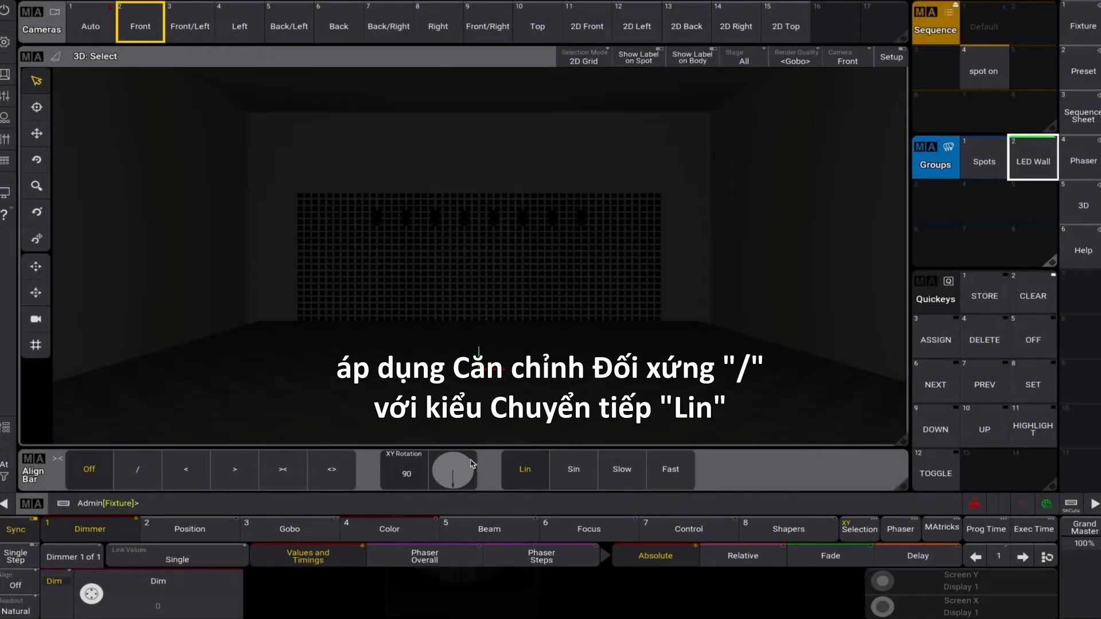
# Spread the LED Wall group's dimmer vertically using the / align mode with the Lin transition, and clear the programmer.
pyautogui.click(138, 469)
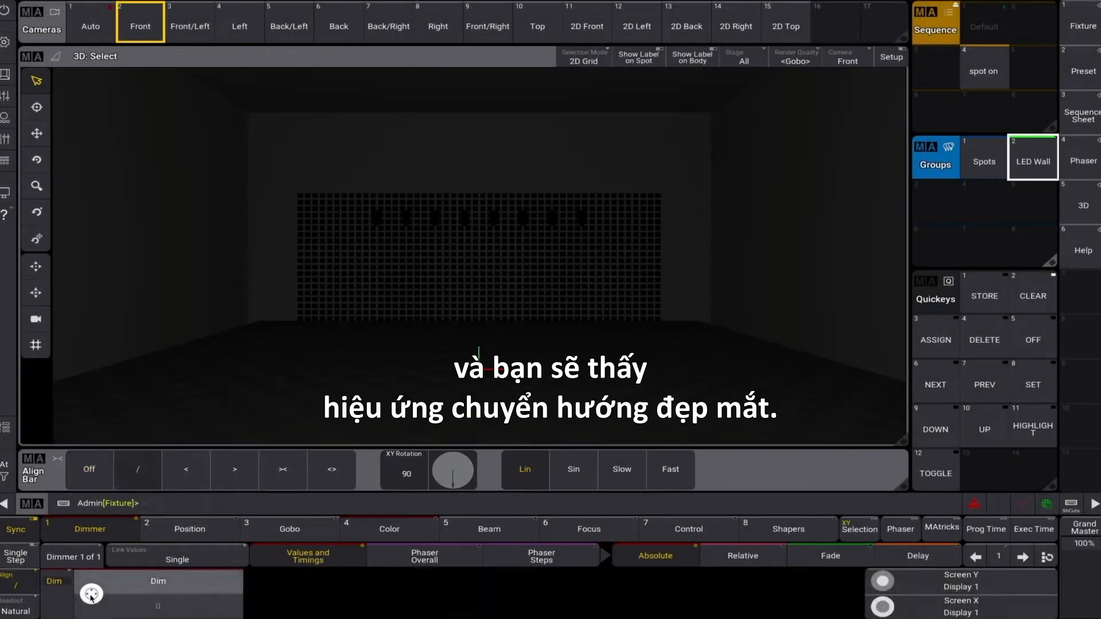
pyautogui.moveTo(84, 599)
pyautogui.mouseDown()
pyautogui.moveTo(107, 583)
pyautogui.moveTo(90, 607)
pyautogui.moveTo(122, 599)
pyautogui.moveTo(94, 596)
pyautogui.mouseUp()
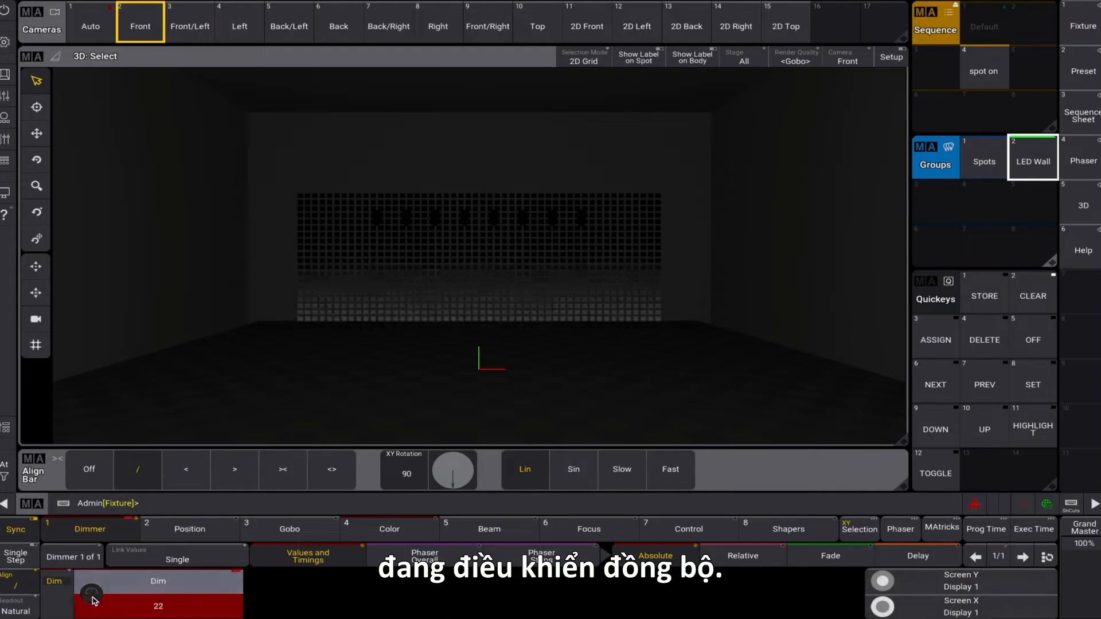
pyautogui.click(1032, 298)
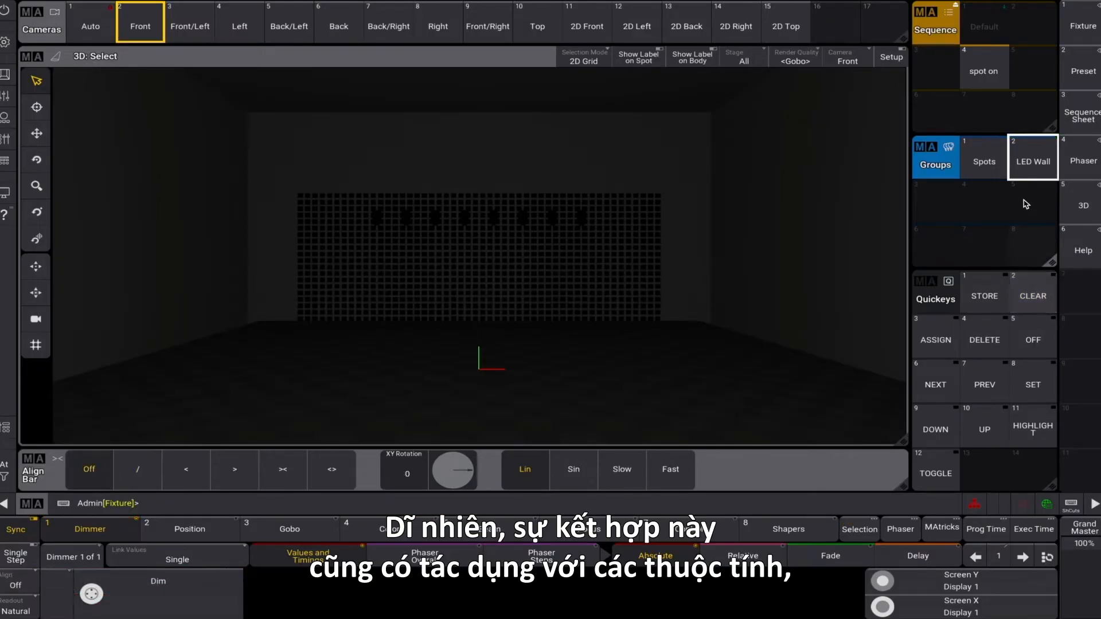
# Select the LED Wall group and set its dimmer to 100.
pyautogui.click(1032, 163)
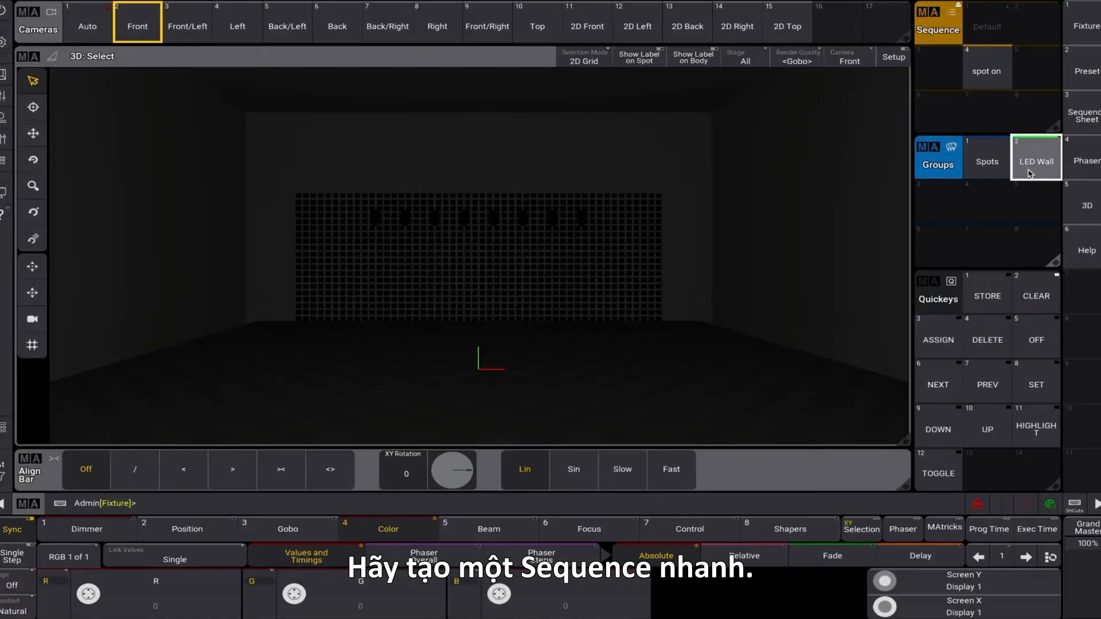
pyautogui.click(86, 529)
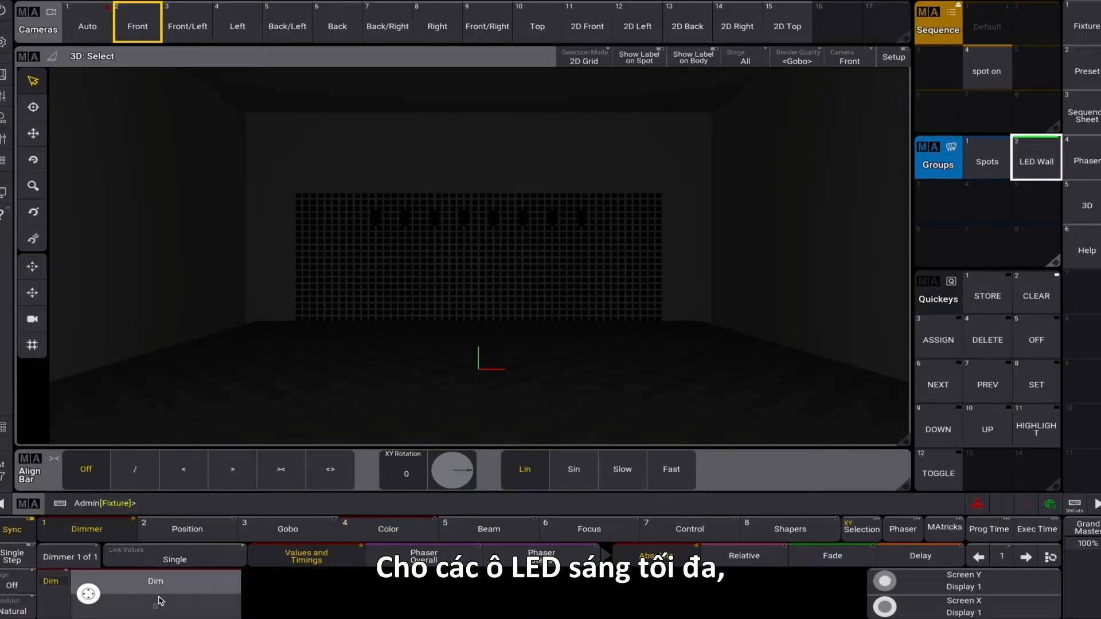
pyautogui.click(155, 596)
pyautogui.click(302, 327)
pyautogui.click(300, 361)
pyautogui.click(300, 361)
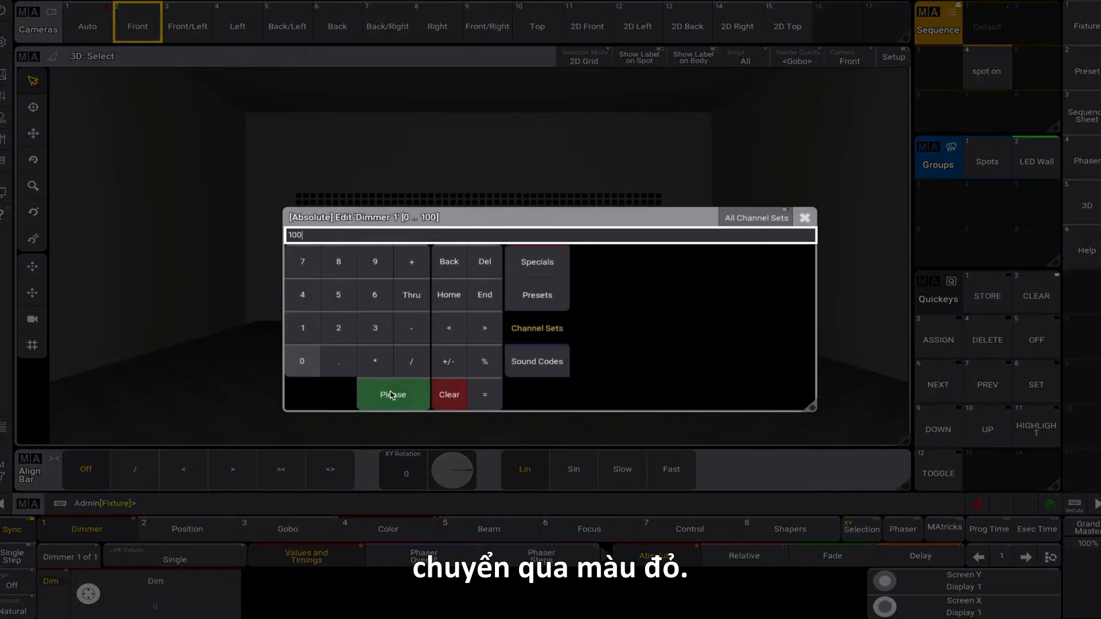
pyautogui.click(387, 394)
# Turn the LED Wall red by setting its G and B color values to 0.
pyautogui.click(388, 529)
pyautogui.click(360, 596)
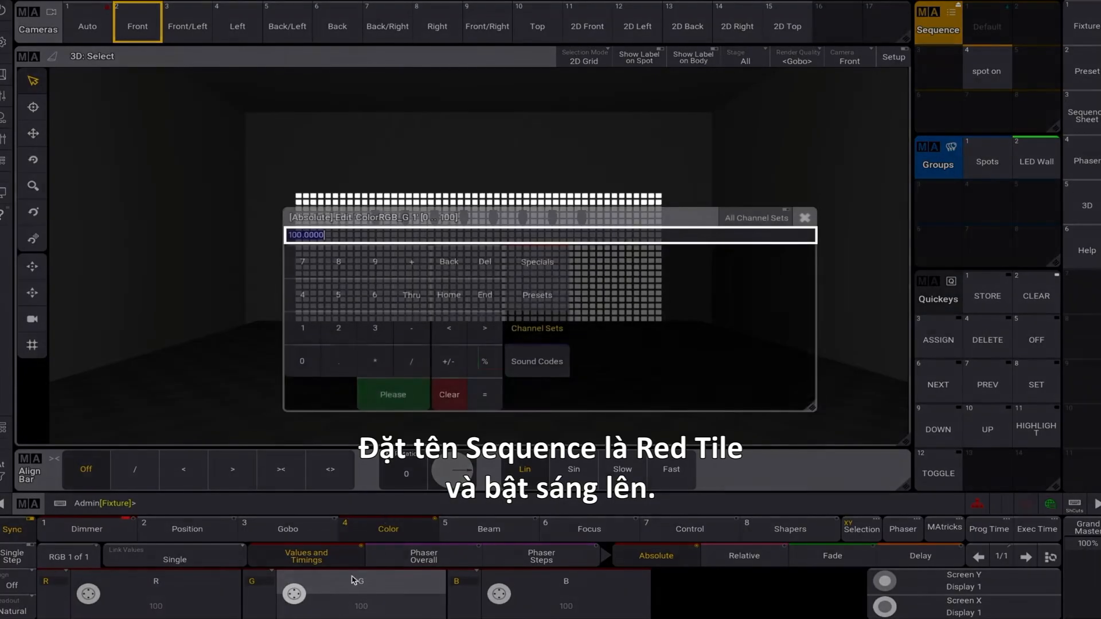
pyautogui.click(309, 362)
pyautogui.click(392, 395)
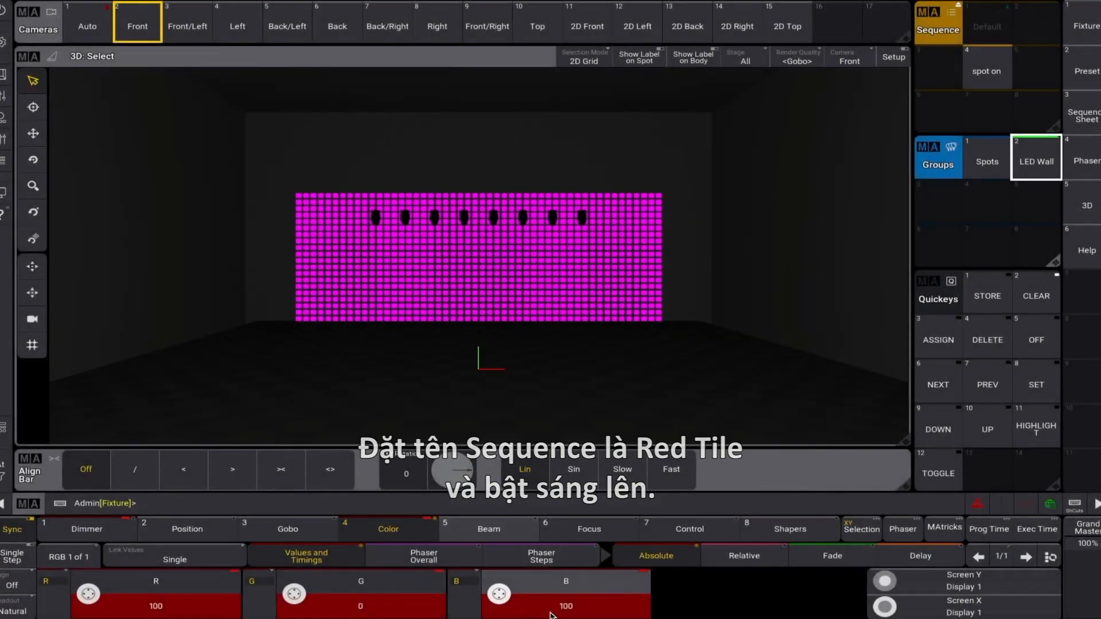
pyautogui.click(552, 614)
pyautogui.click(302, 361)
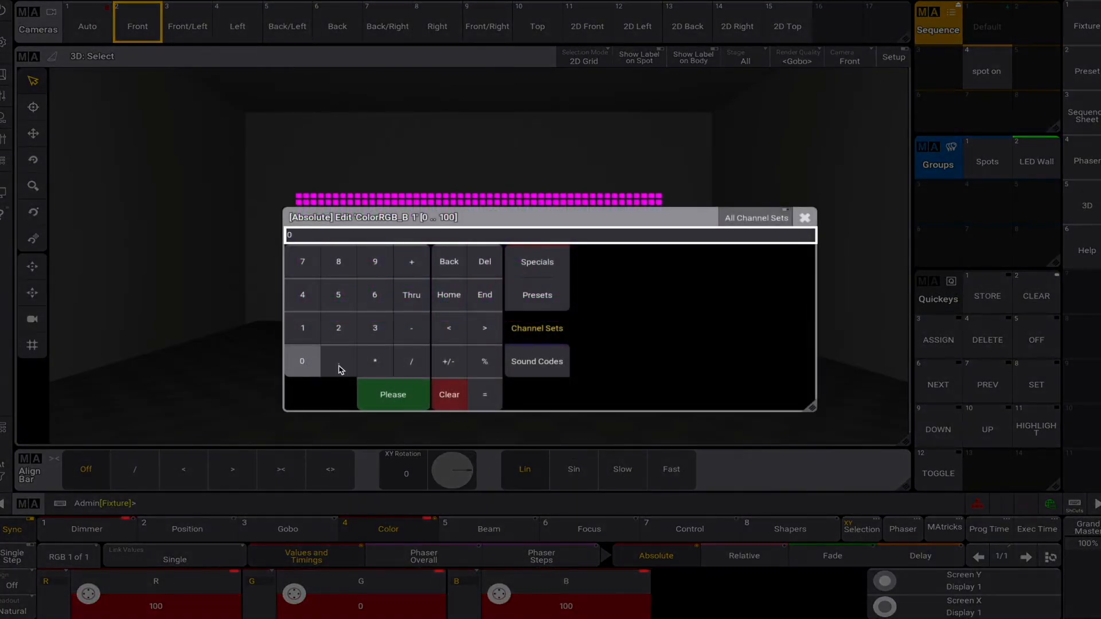
pyautogui.click(390, 394)
# Store the red look as sequence 5 named "Red Tile", start it and clear the programmer.
pyautogui.click(986, 299)
pyautogui.click(1024, 69)
pyautogui.moveTo(1023, 69); pyautogui.dragTo(1039, 27)
pyautogui.write('Red Tile')
pyautogui.press('Return')
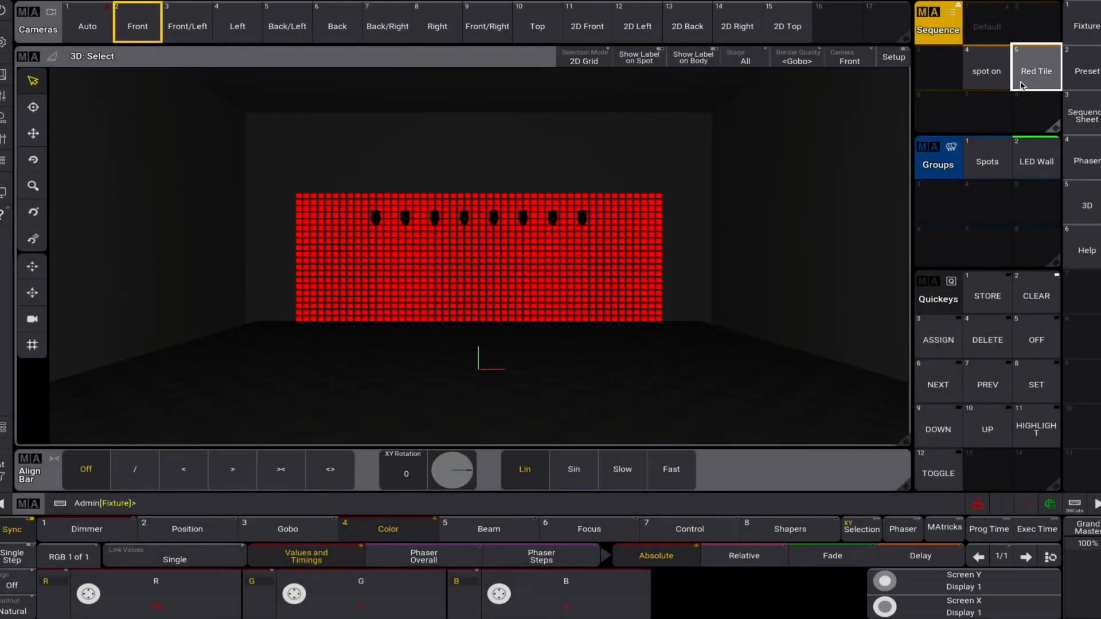
pyautogui.click(1039, 297)
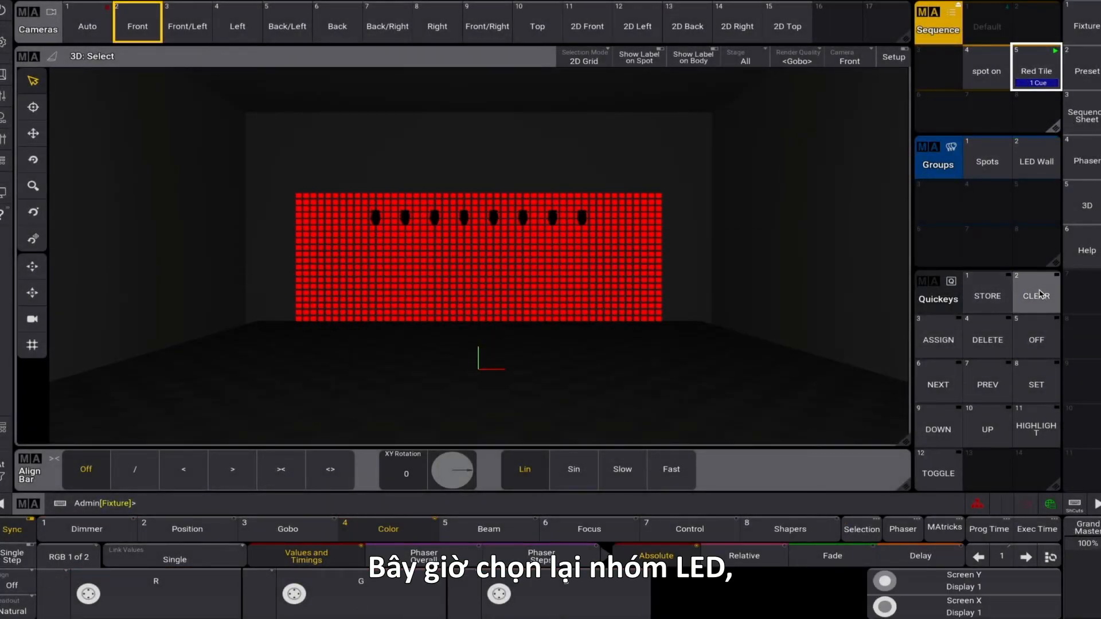
# Select the LED Wall group again and set the alignment to <> mode with an XY rotation of 90 degrees.
pyautogui.click(1035, 161)
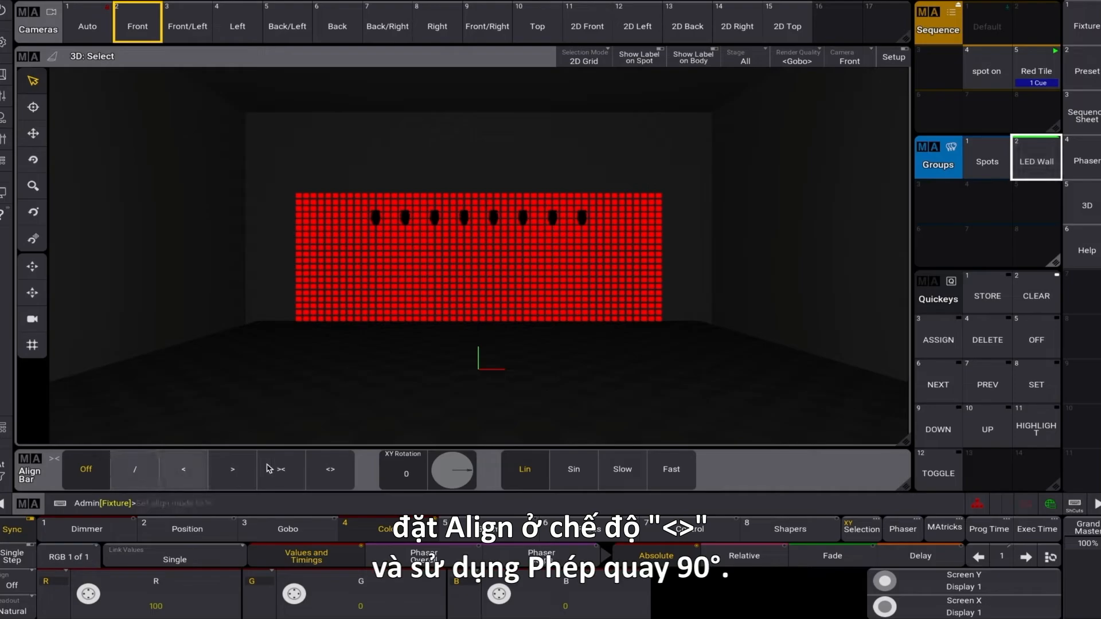
pyautogui.click(330, 469)
pyautogui.click(457, 487)
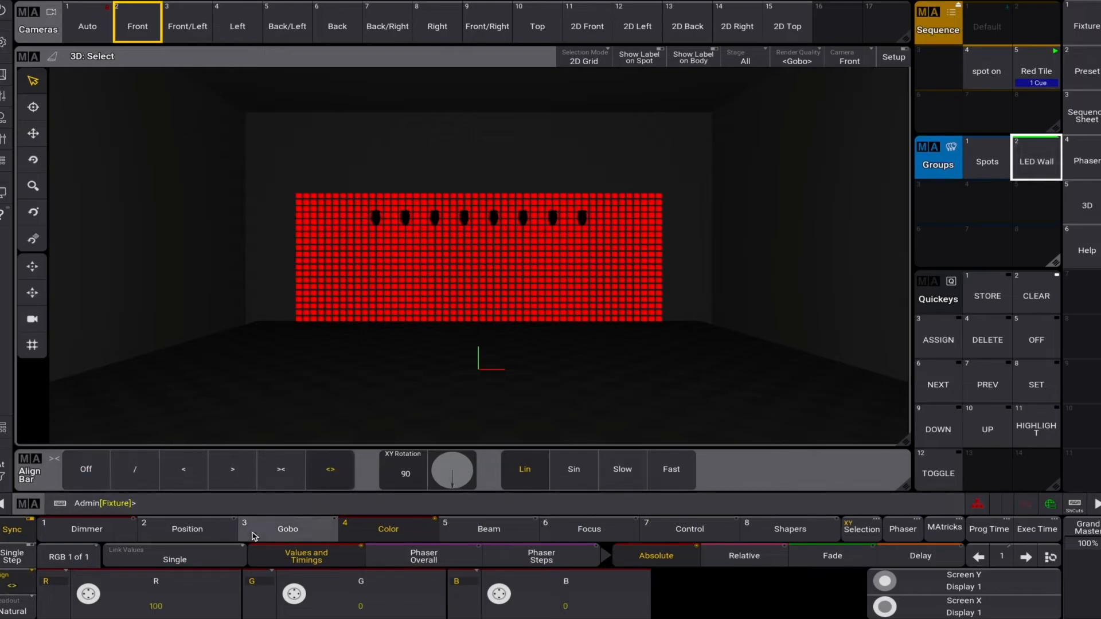
# Link values by Feature, fan the LED Wall's RGB color vertically through the R attribute, and clear the programmer.
pyautogui.click(192, 561)
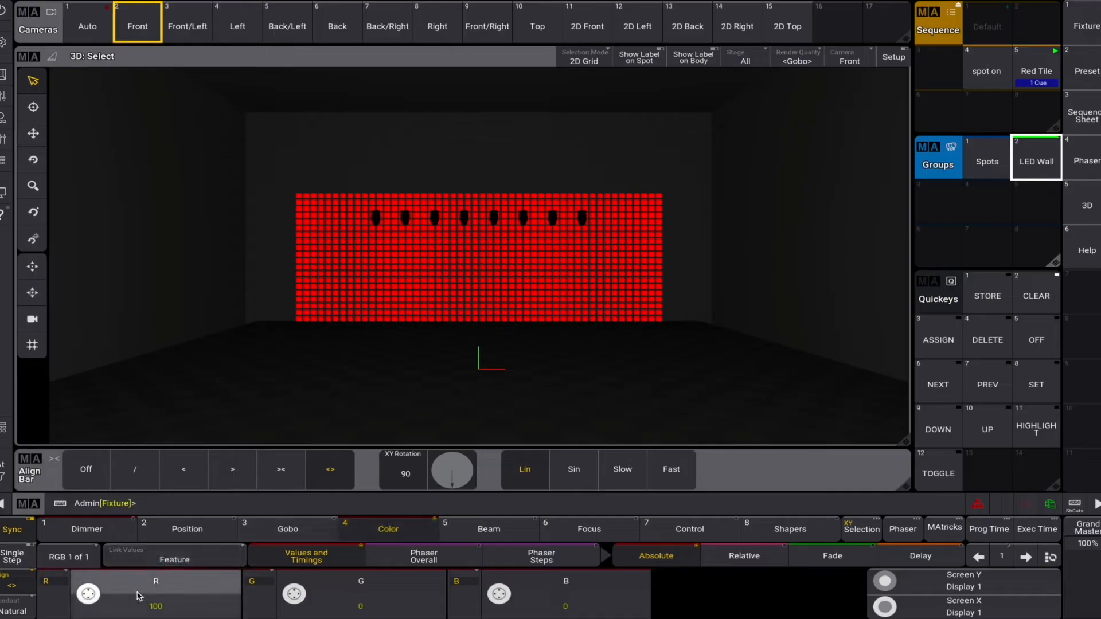
pyautogui.moveTo(85, 602); pyautogui.dragTo(74, 592)
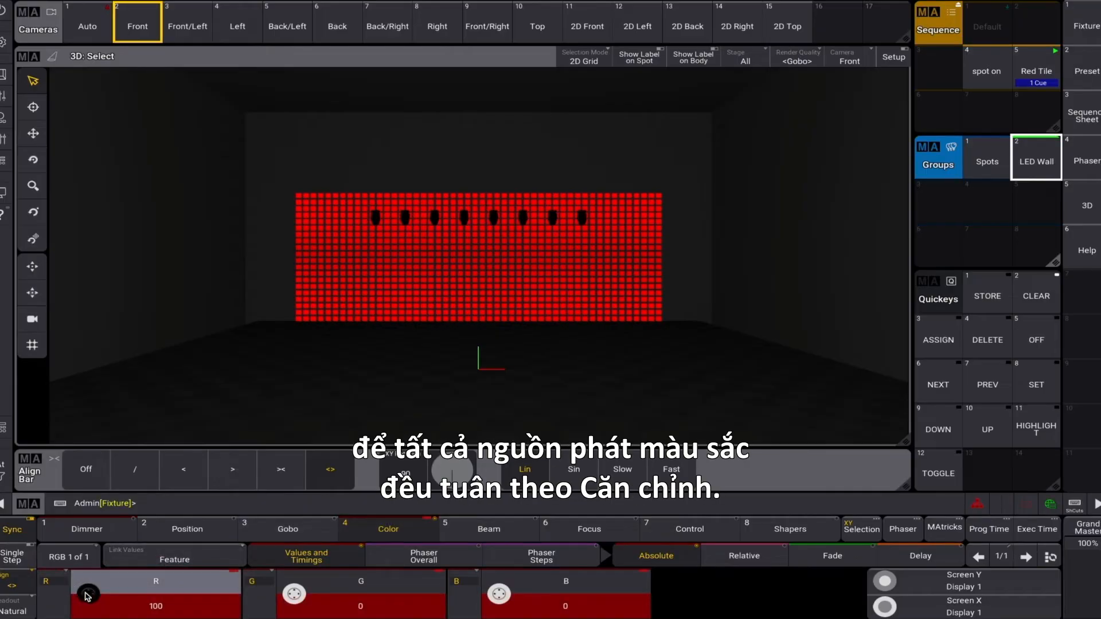
pyautogui.moveTo(86, 603); pyautogui.dragTo(81, 575)
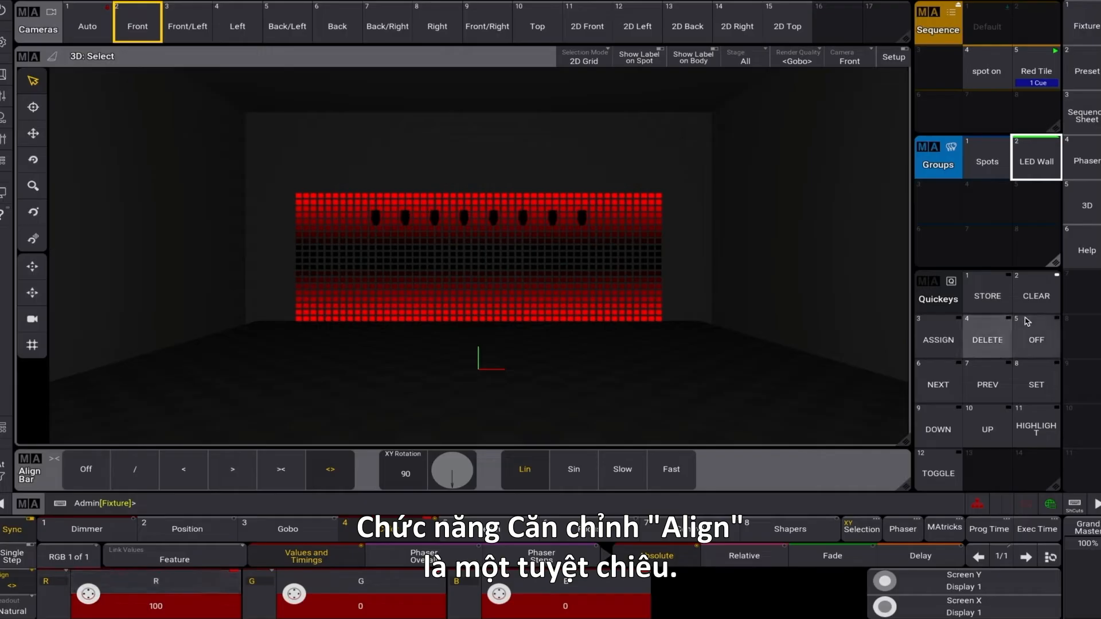
pyautogui.click(1039, 299)
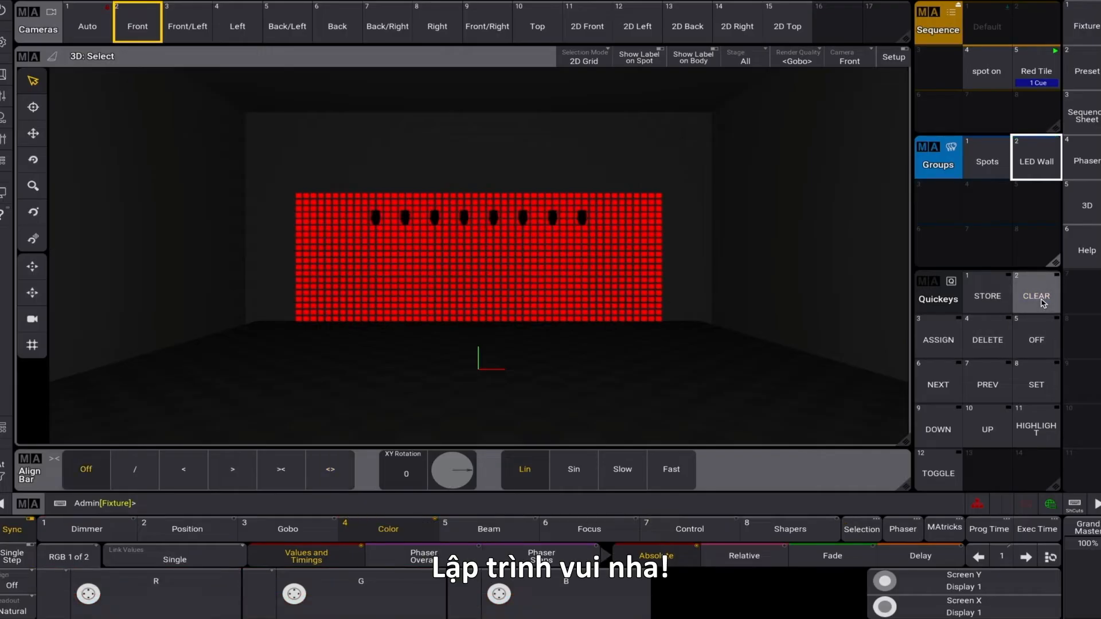